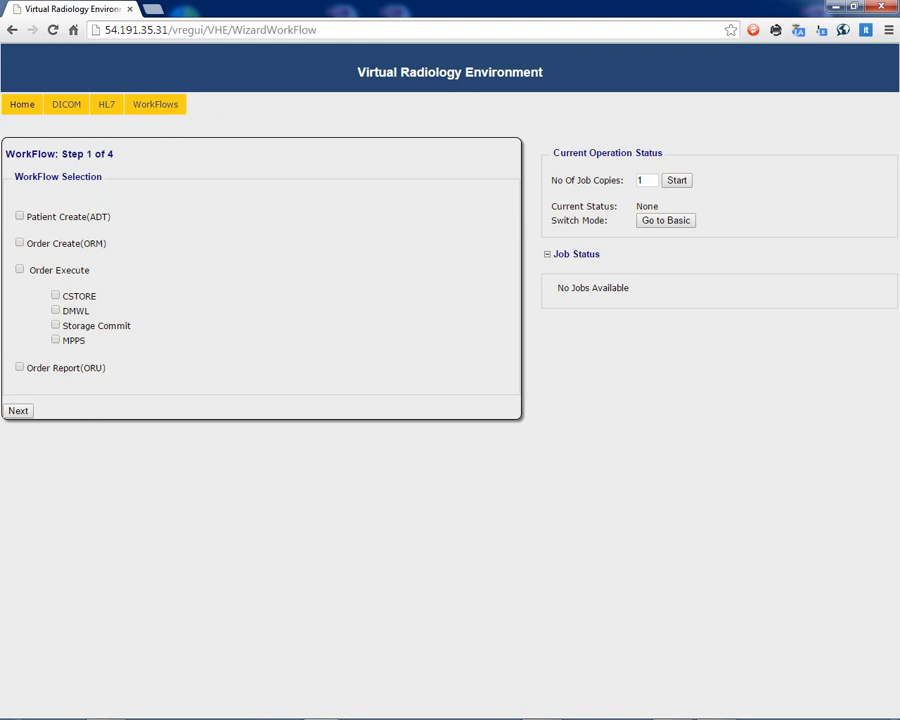
# Select Patient Create (ADT), Order Create (ORM), Order Execute and Order Report (ORU) for the workflow and continue to the global configuration.
pyautogui.click(19, 216)
pyautogui.click(19, 242)
pyautogui.click(19, 269)
pyautogui.click(19, 367)
pyautogui.click(18, 410)
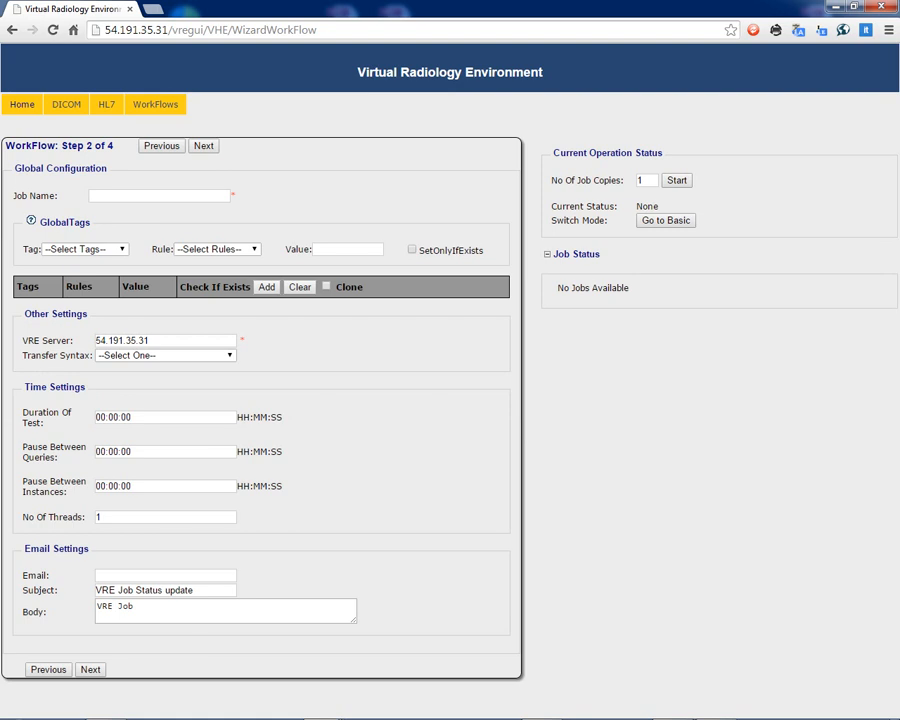
# Name the job TESTJOB in the global configuration.
pyautogui.click(176, 198)
pyautogui.write('TESTJOB')
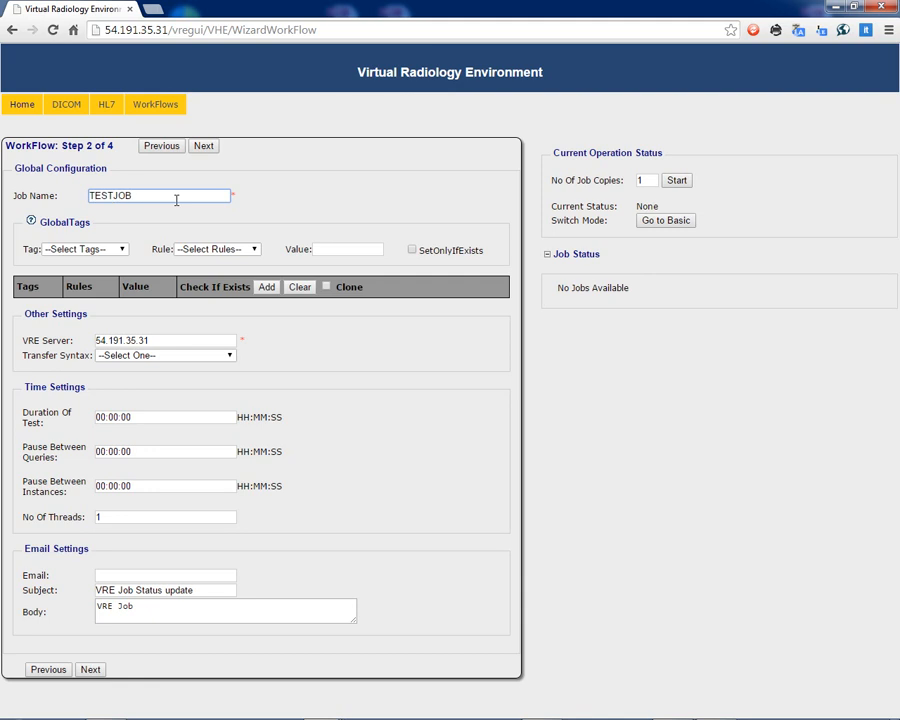
# Add a global tag entry for Patient Name with the APPEND_INDEX rule and the value test^name.
pyautogui.click(105, 249)
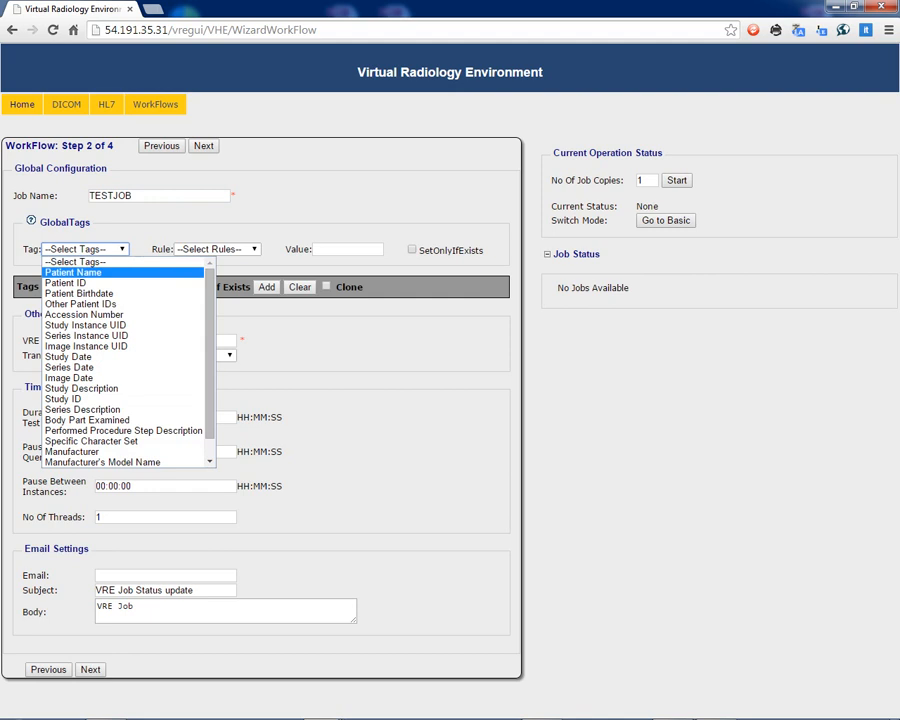
pyautogui.click(73, 272)
pyautogui.click(215, 249)
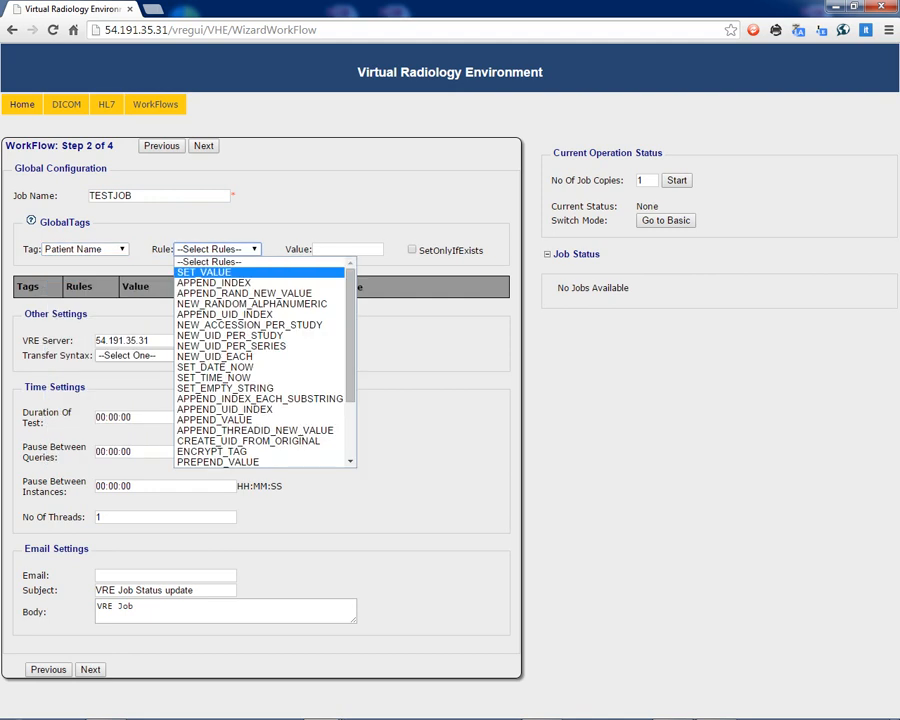
pyautogui.click(214, 283)
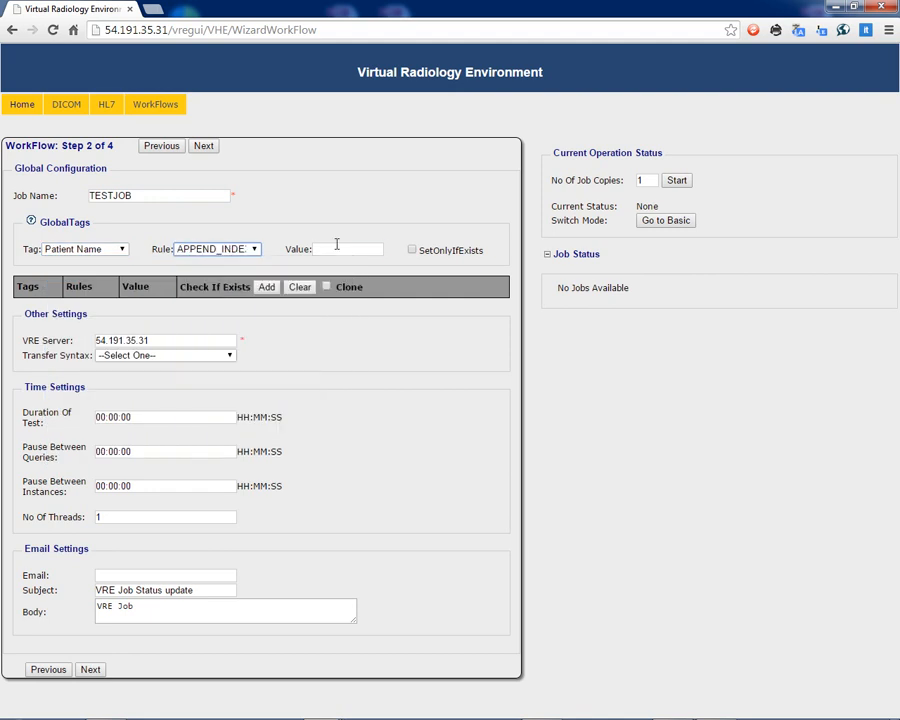
pyautogui.click(337, 249)
pyautogui.write('test^name')
pyautogui.click(267, 287)
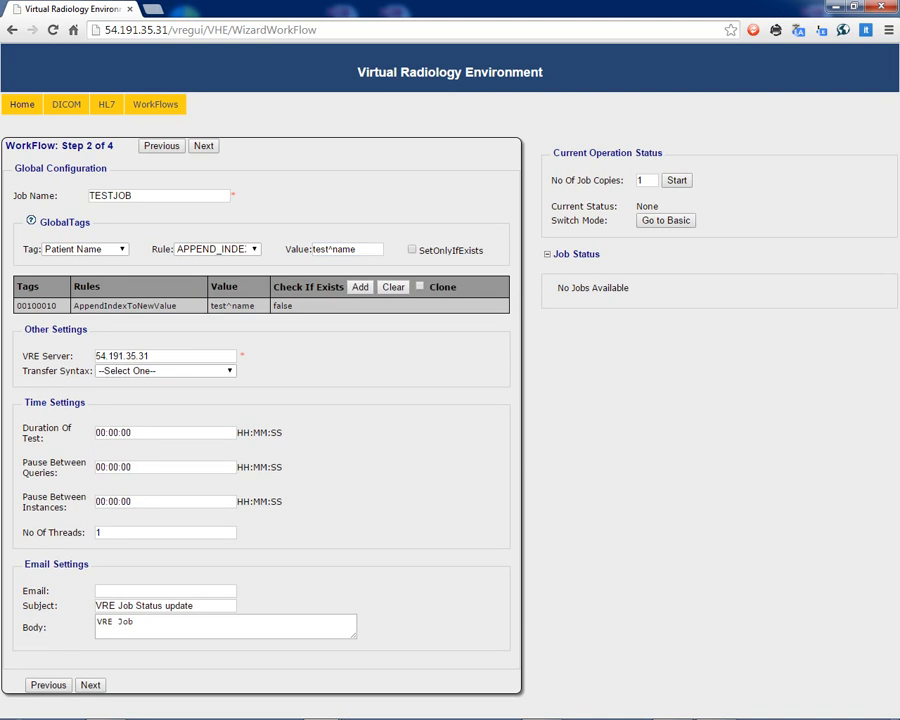
# Look through the available global tag rules, leaving APPEND_INDEX selected for Patient Name.
pyautogui.click(236, 249)
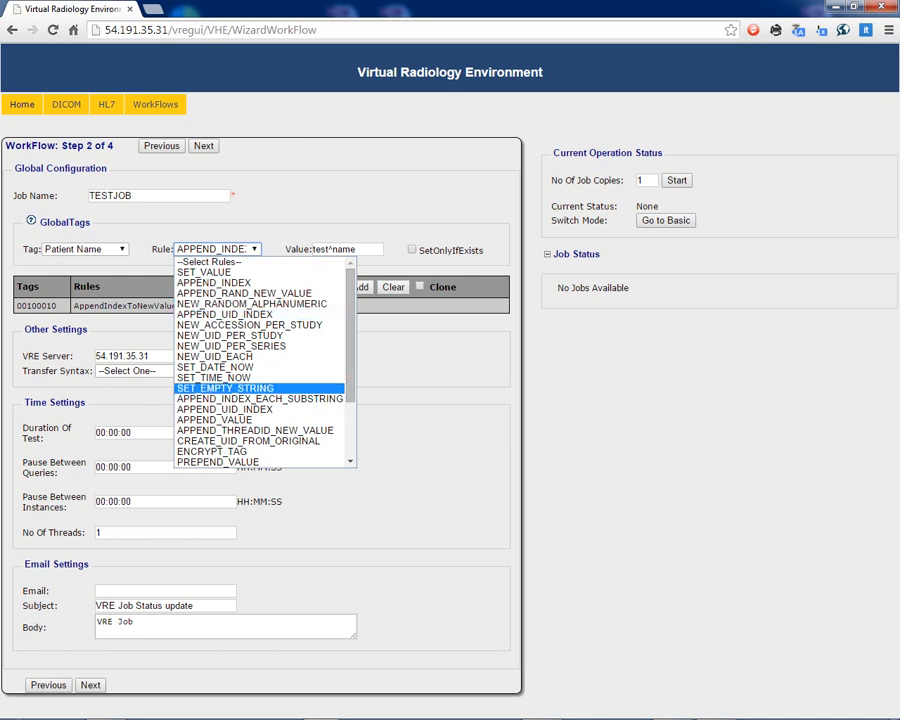
pyautogui.scroll(-3, 262, 380)
pyautogui.scroll(3, 262, 398)
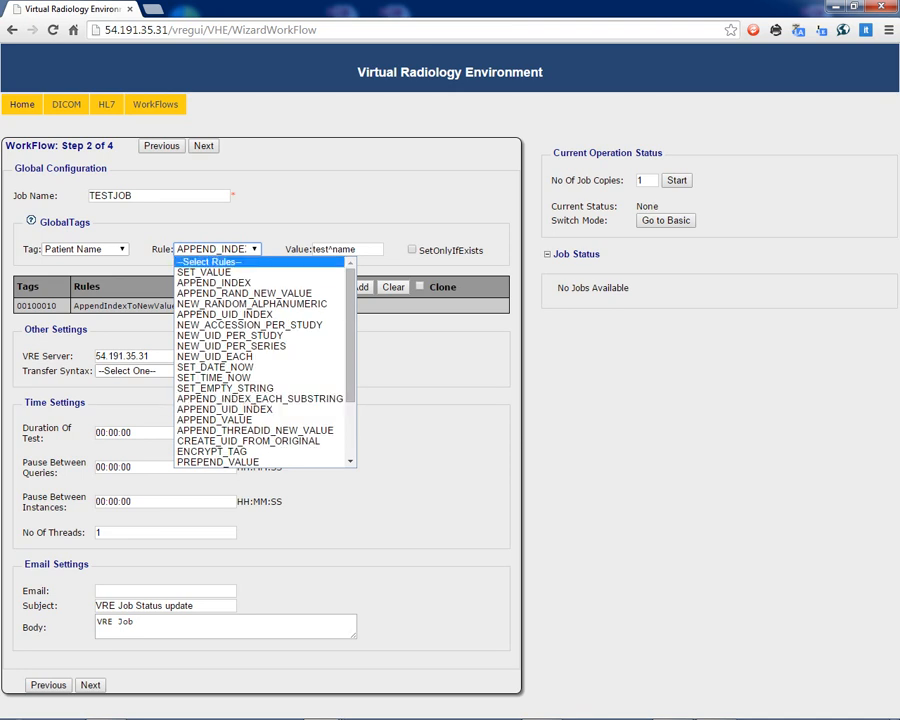
pyautogui.click(238, 262)
pyautogui.click(238, 249)
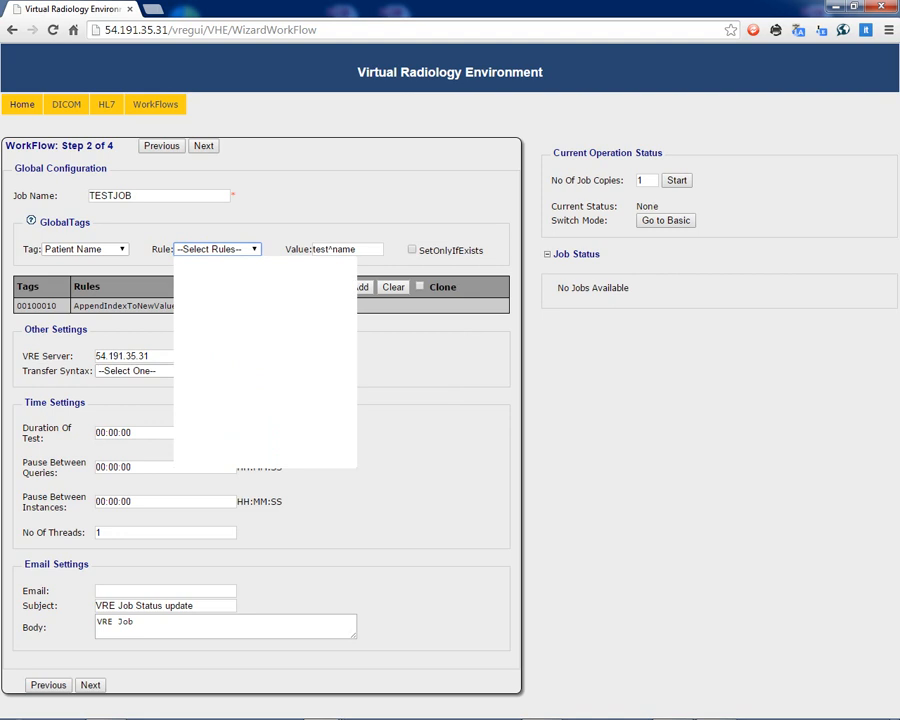
pyautogui.click(214, 282)
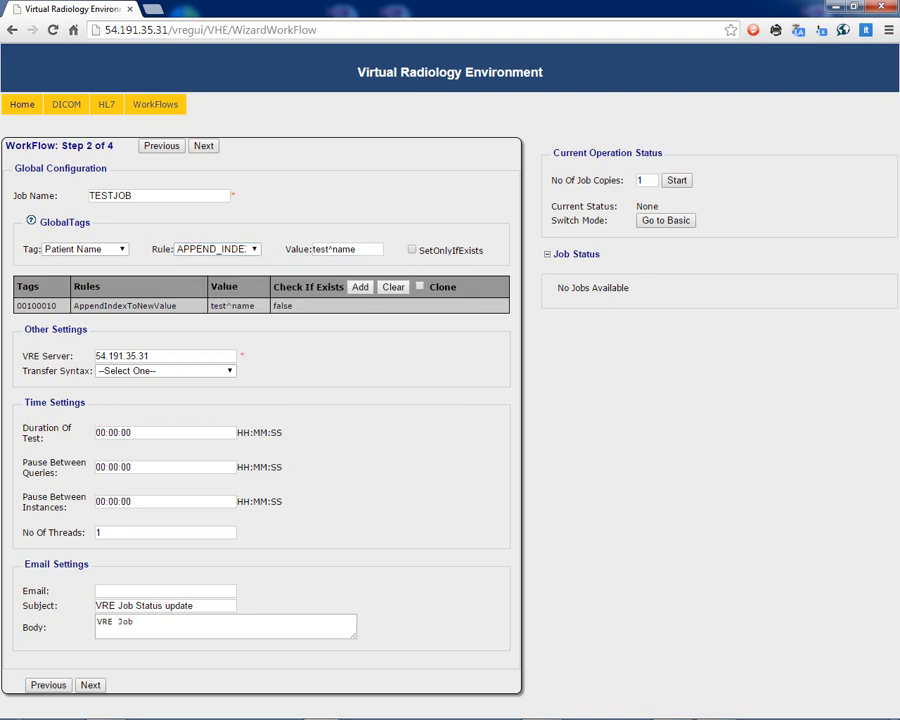
# Examine the VRE server setting and the available transfer syntaxes without choosing a syntax.
pyautogui.click(176, 352)
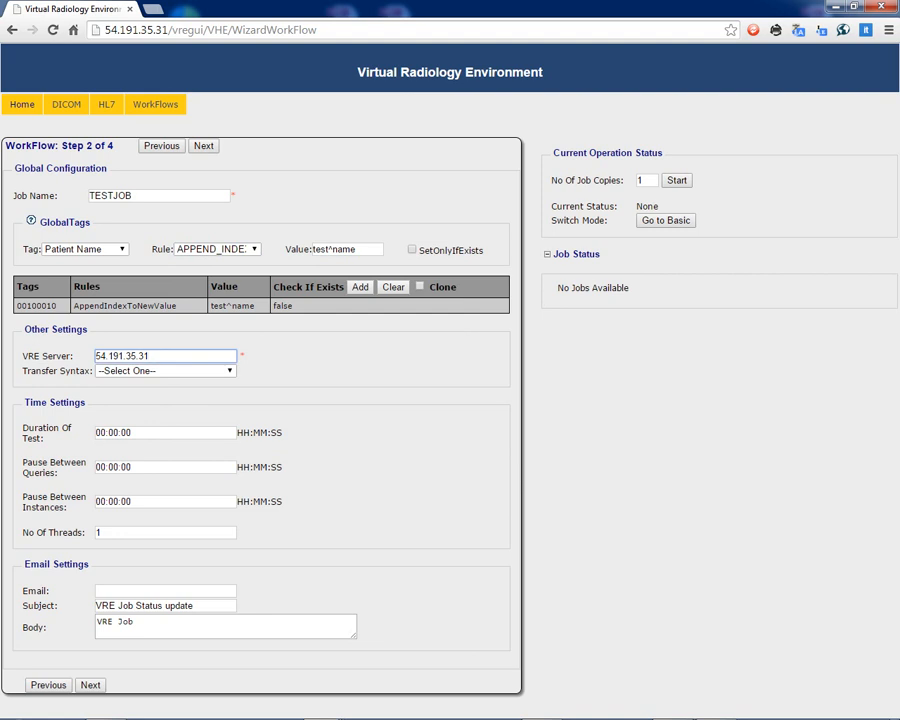
pyautogui.click(176, 371)
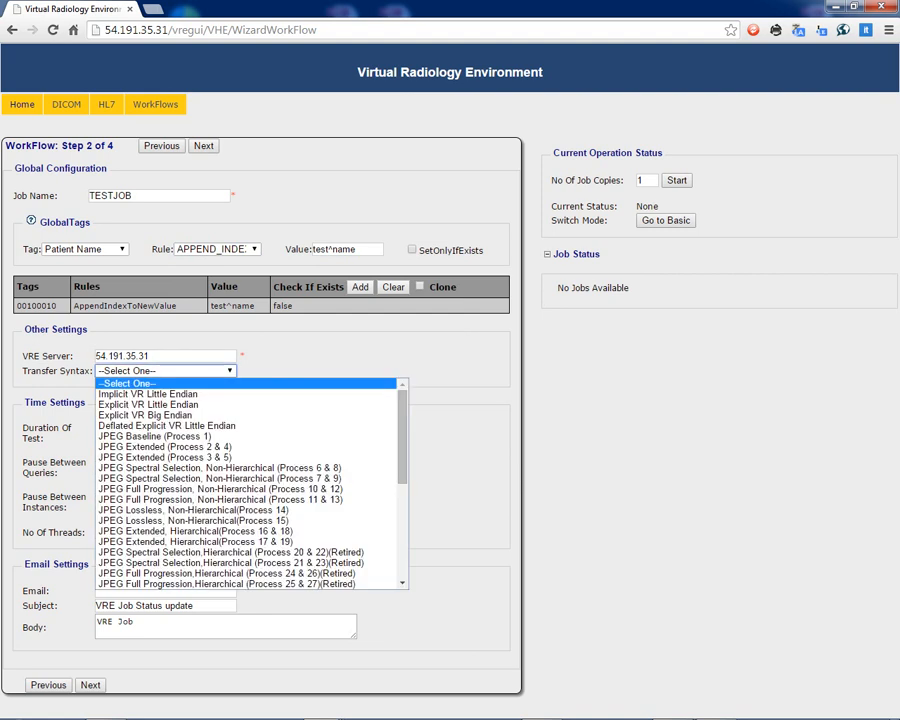
pyautogui.scroll(-7, 160, 447)
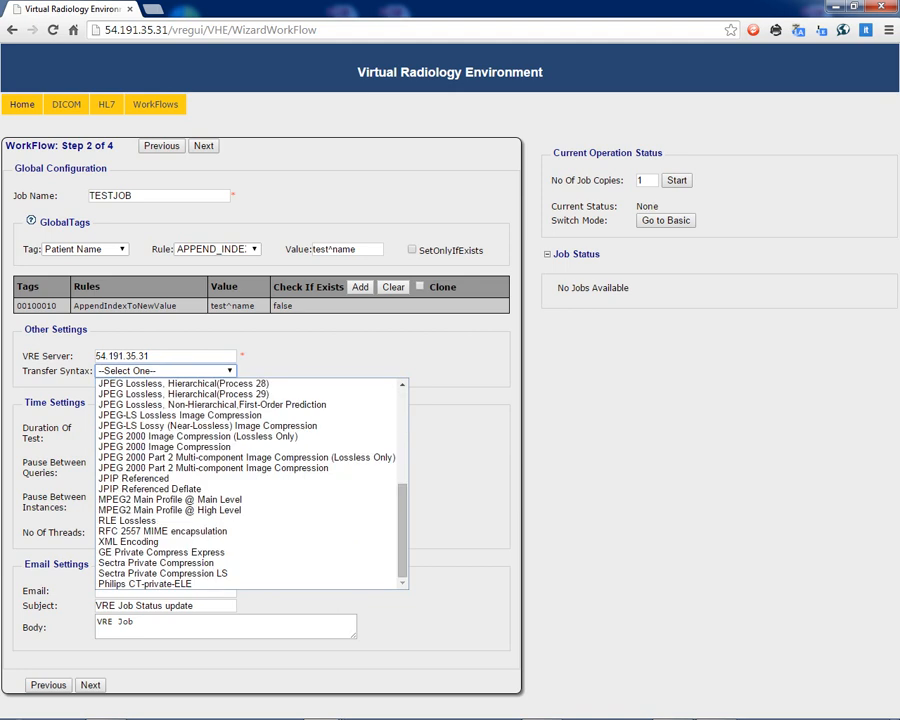
pyautogui.scroll(8, 165, 447)
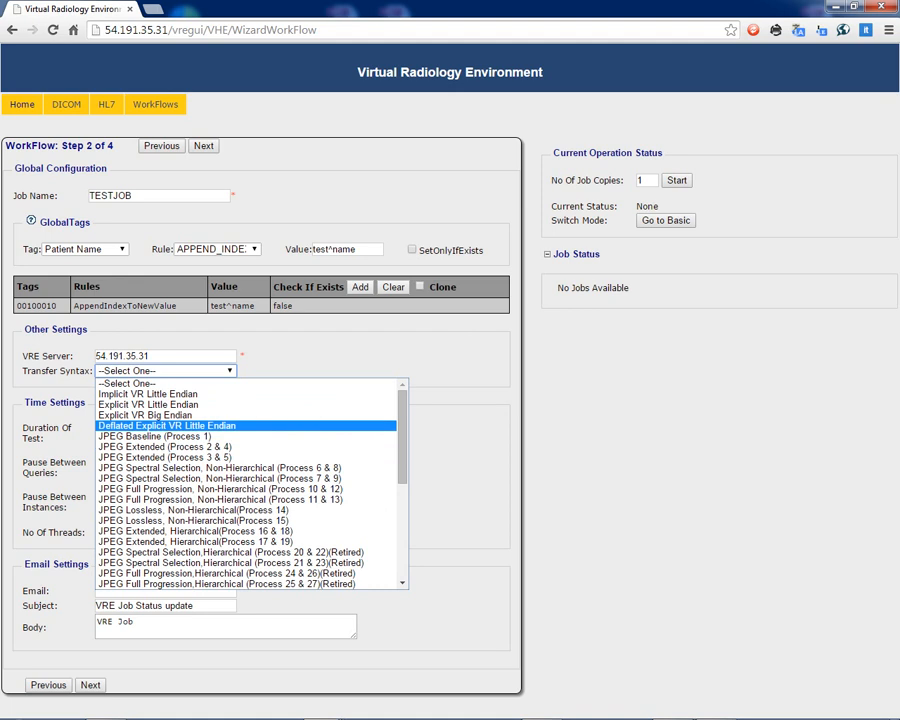
pyautogui.click(130, 383)
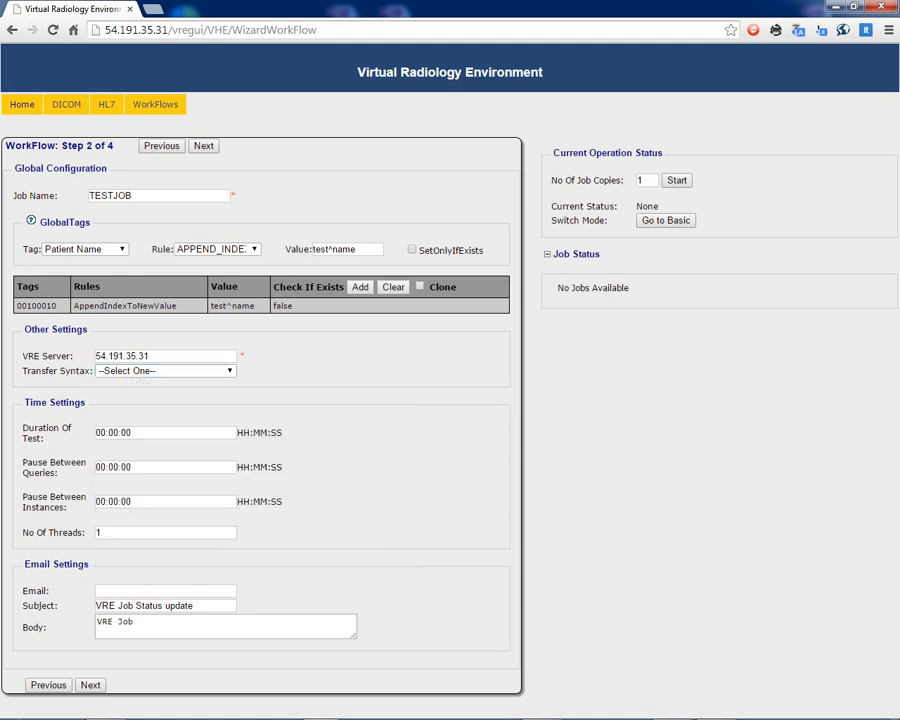
# Set the duration of the test to 01:00:00 and the pause between queries to 00:00:30.
pyautogui.click(104, 432)
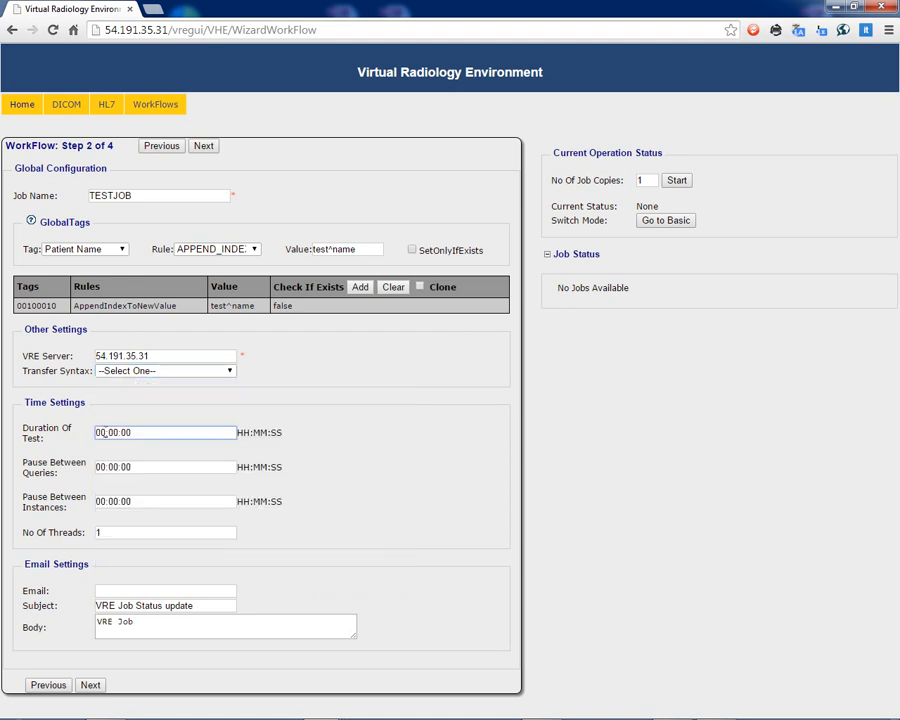
pyautogui.press('BackSpace')
pyautogui.write('1')
pyautogui.press('Tab')
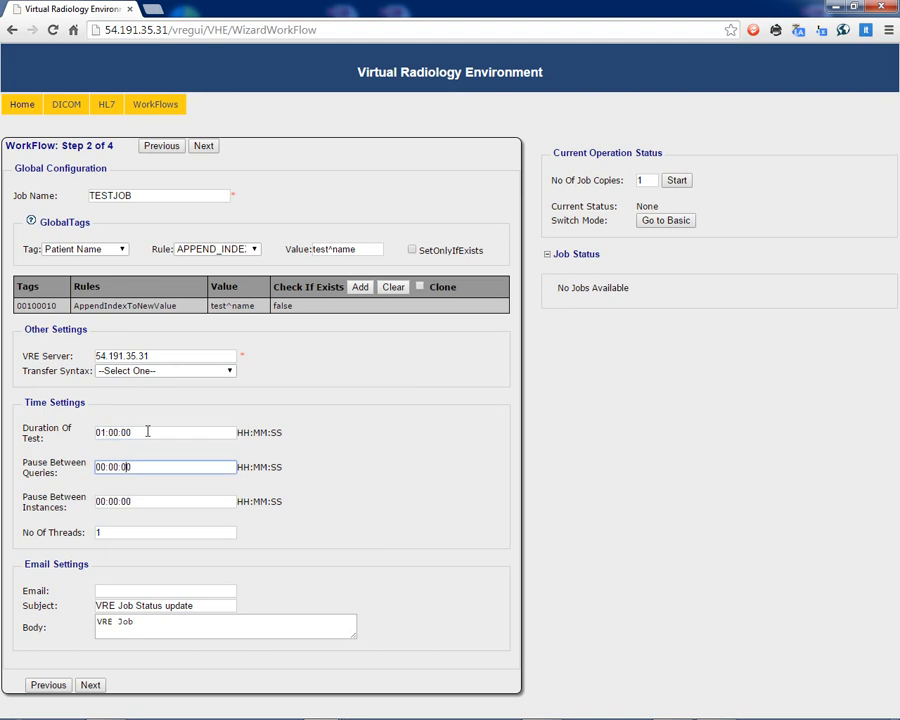
pyautogui.press('BackSpace')
pyautogui.write('3')
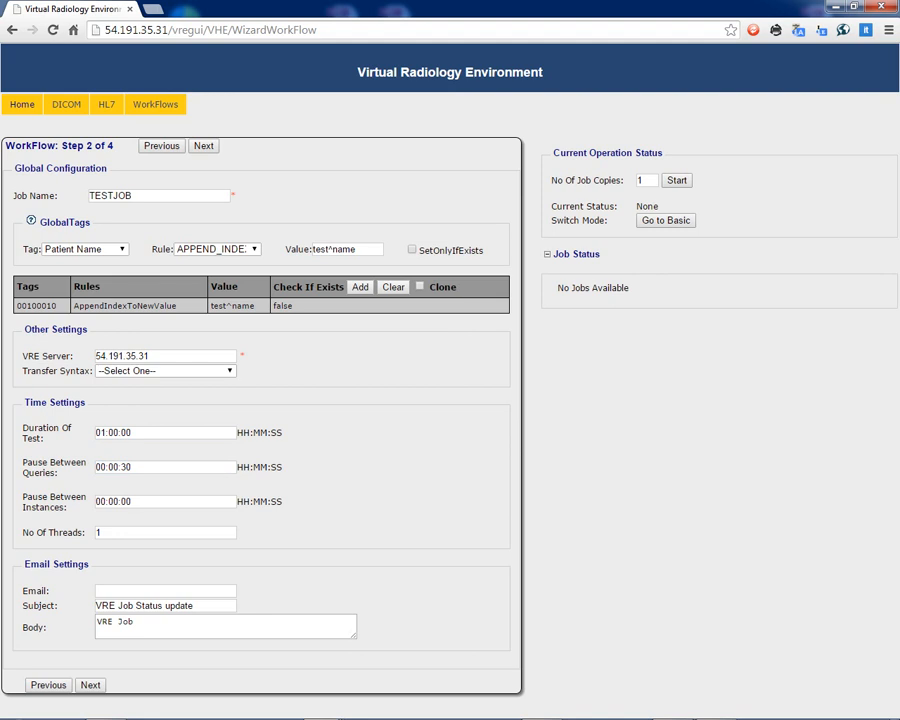
# Set the number of threads to 5 in the time settings.
pyautogui.click(119, 533)
pyautogui.press('BackSpace')
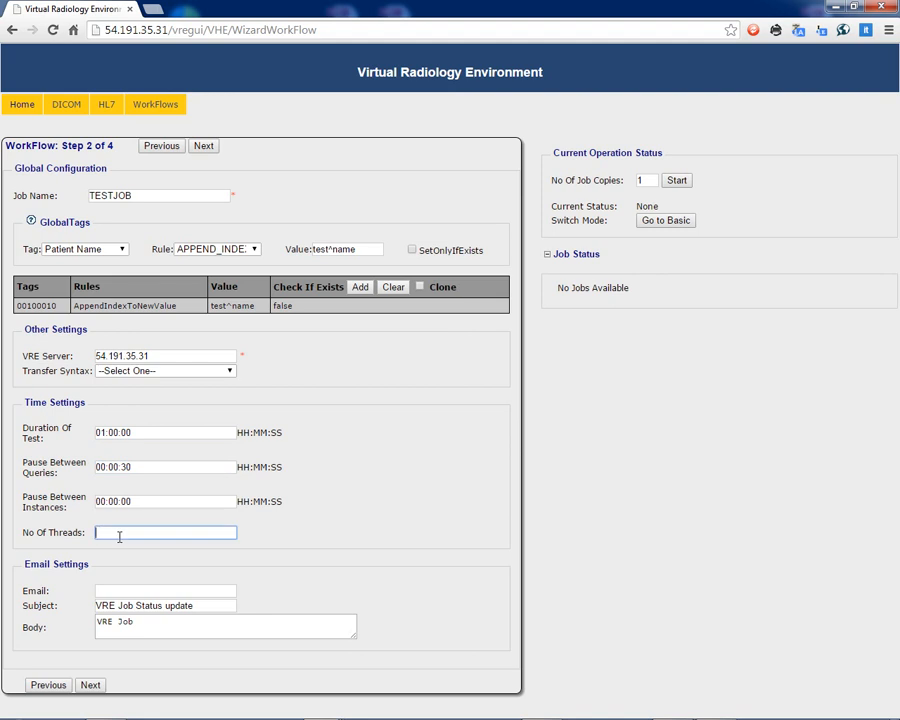
pyautogui.write('5')
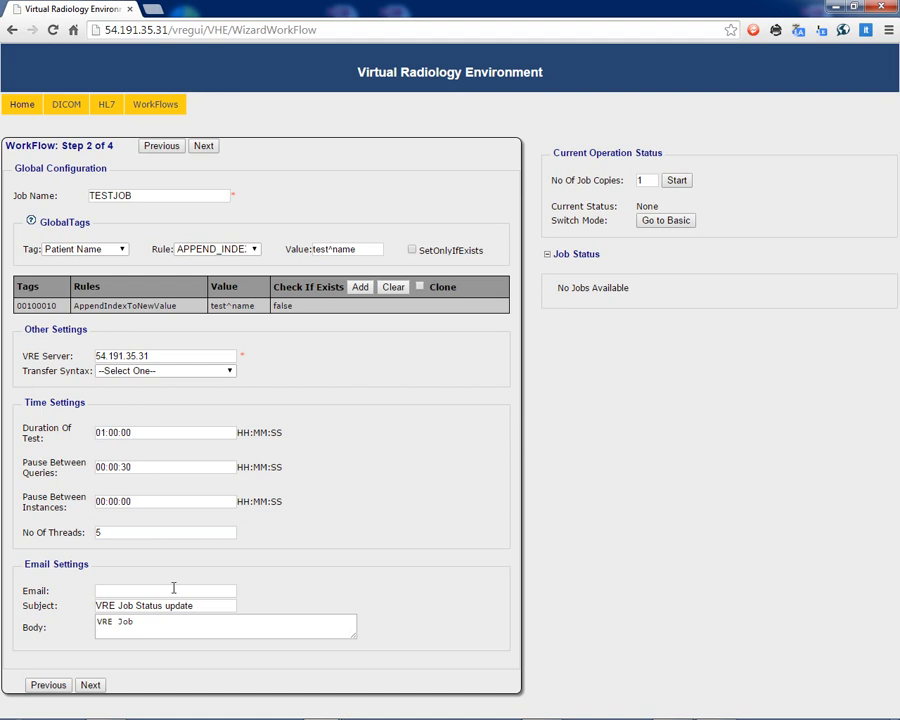
# Enter the notification e-mail address in the email settings and continue to the HL7 configuration.
pyautogui.click(166, 592)
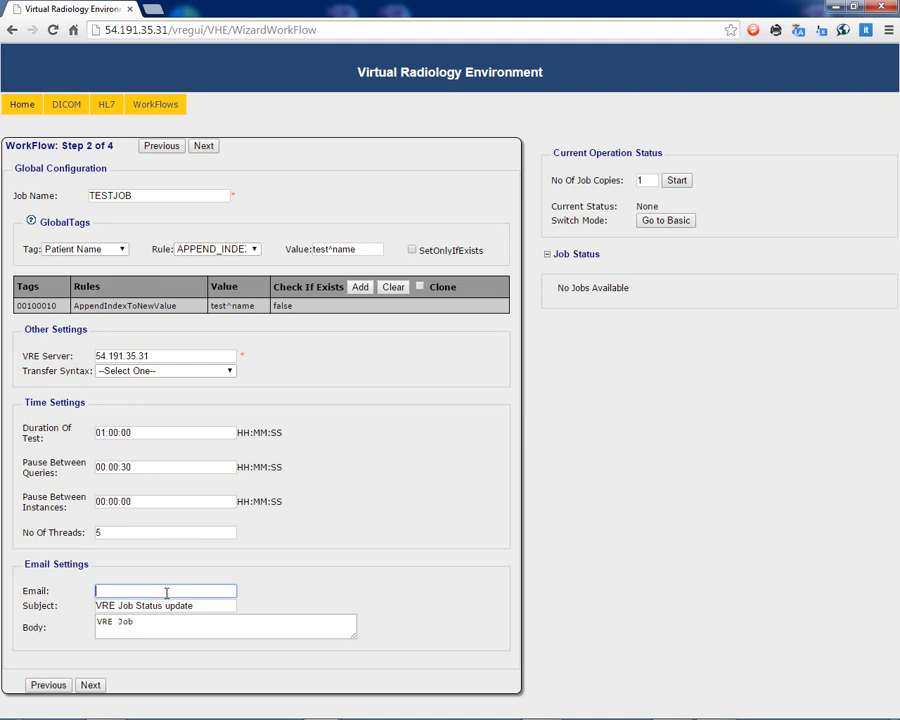
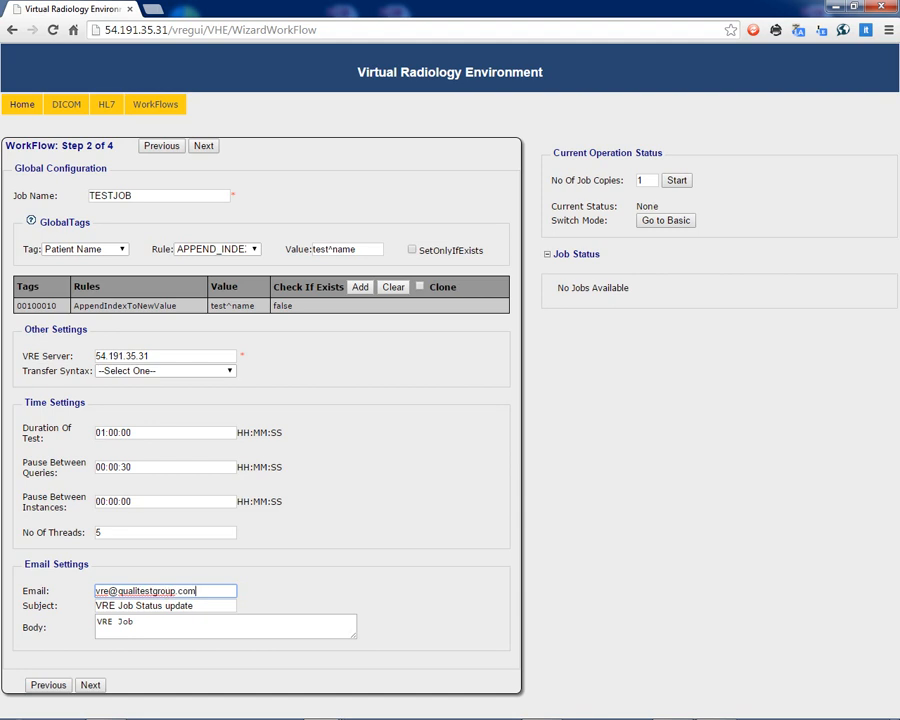
pyautogui.click(91, 685)
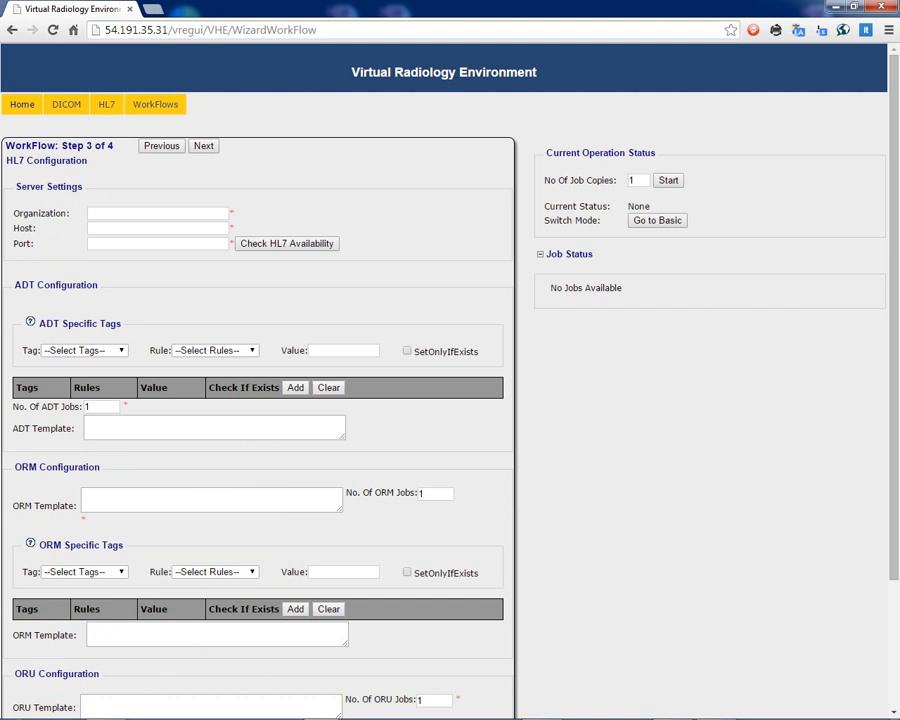
# Fill in the HL7 server settings with organization TESTORG, host 127.0.0.1 and port 7777.
pyautogui.click(192, 214)
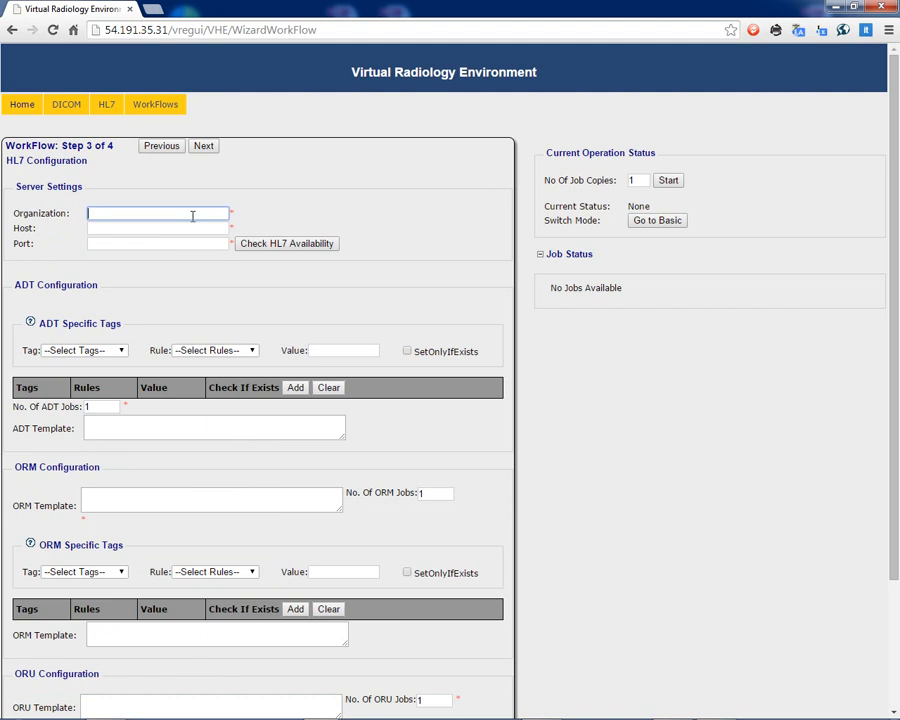
pyautogui.write('TEST')
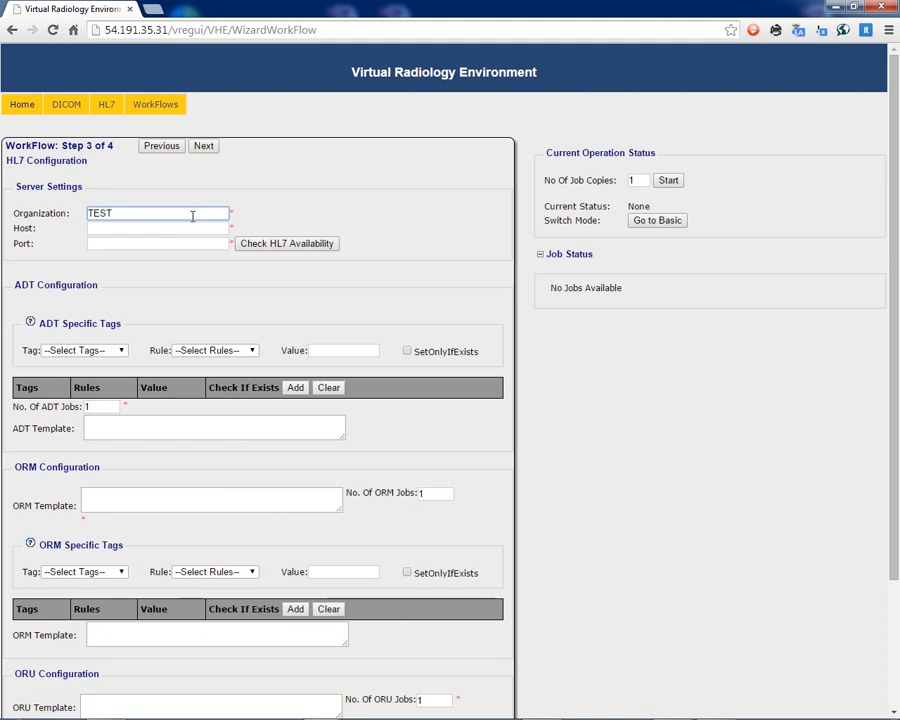
pyautogui.write('ORG')
pyautogui.press('Tab')
pyautogui.write('127')
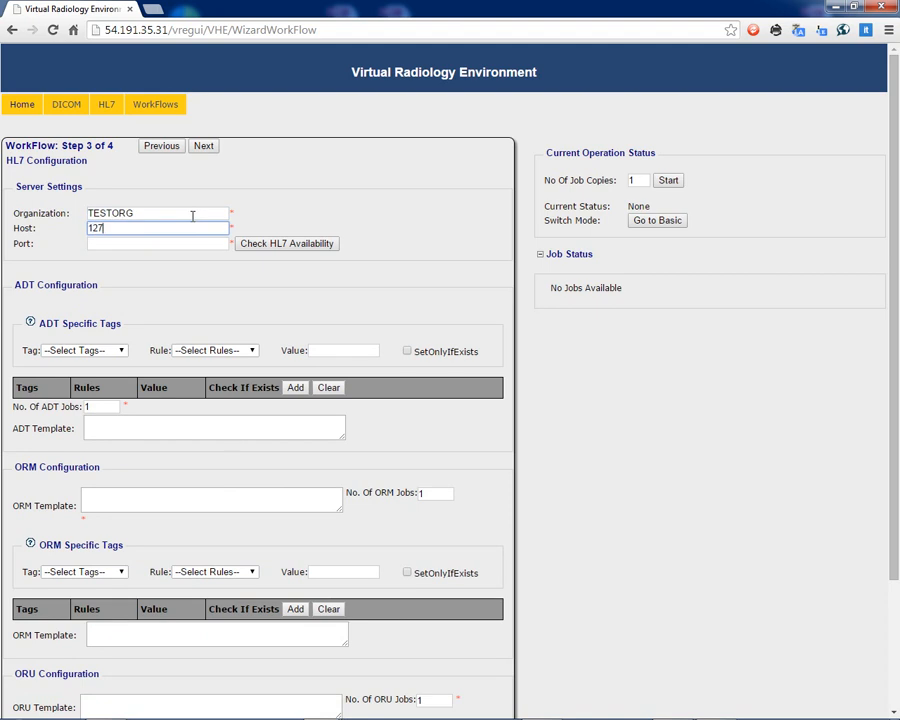
pyautogui.write('.0.0.1')
pyautogui.press('Tab')
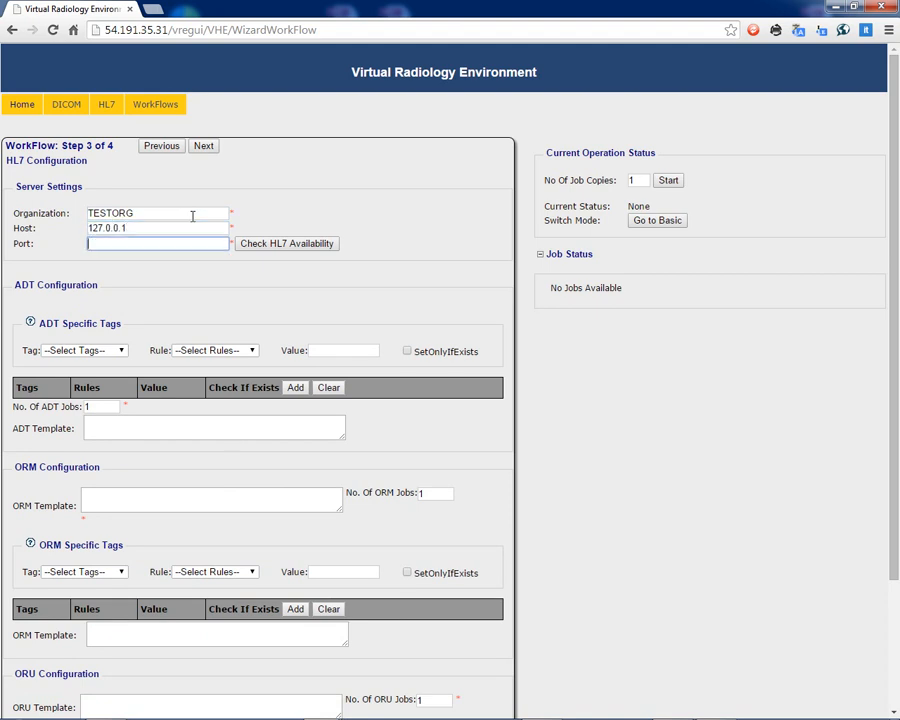
pyautogui.write('7777')
# Read the help notes for the ADT, ORM and ORU templates and their specific tags.
pyautogui.scroll(-2, 450, 400)
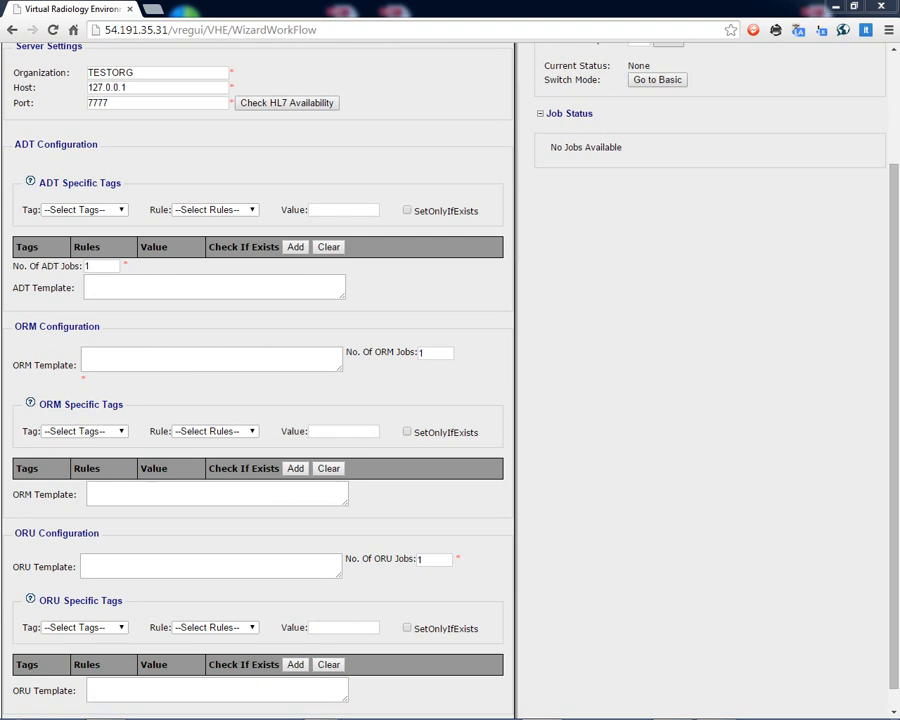
pyautogui.moveTo(42, 287)
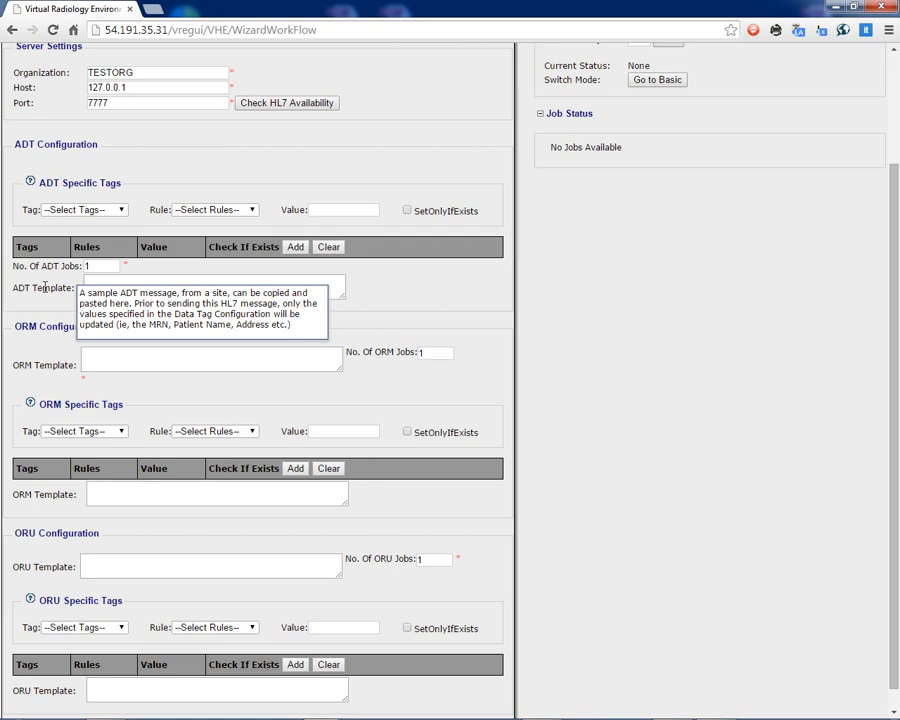
pyautogui.moveTo(47, 365)
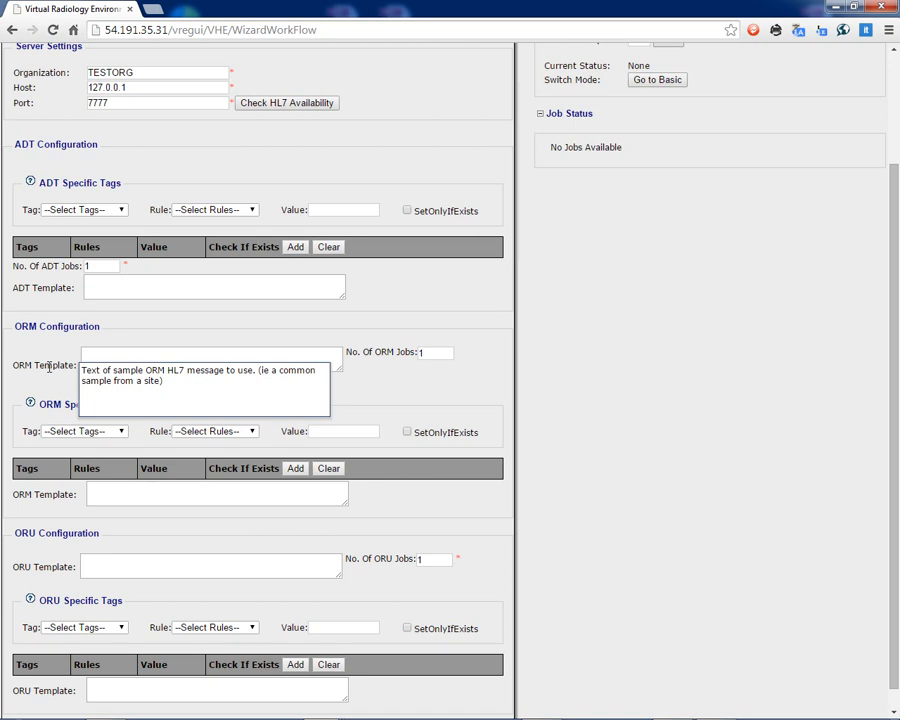
pyautogui.scroll(-1, 168, 364)
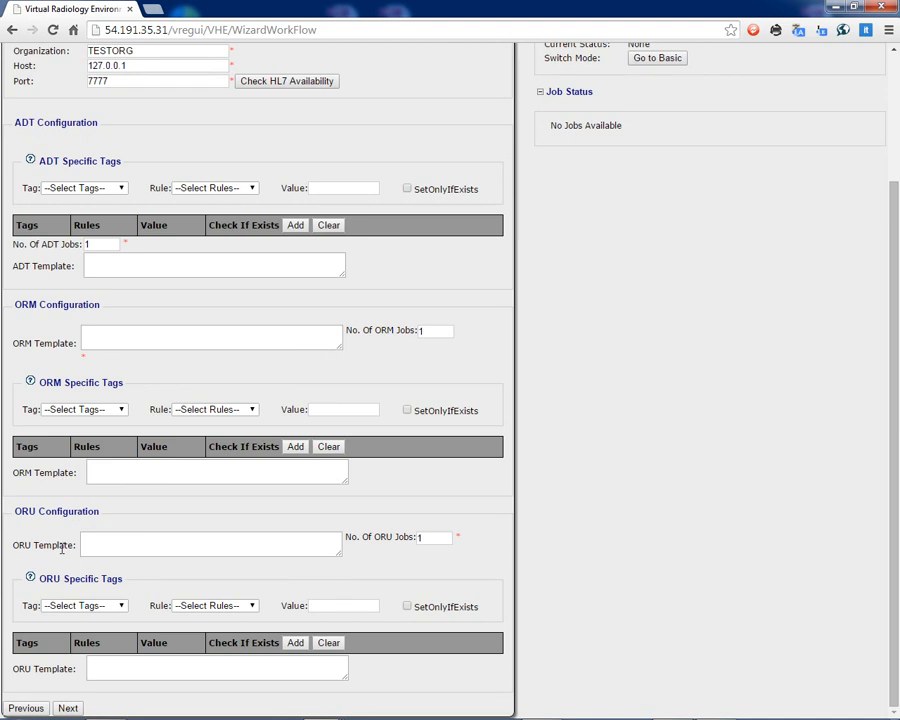
pyautogui.moveTo(52, 545)
pyautogui.moveTo(36, 472)
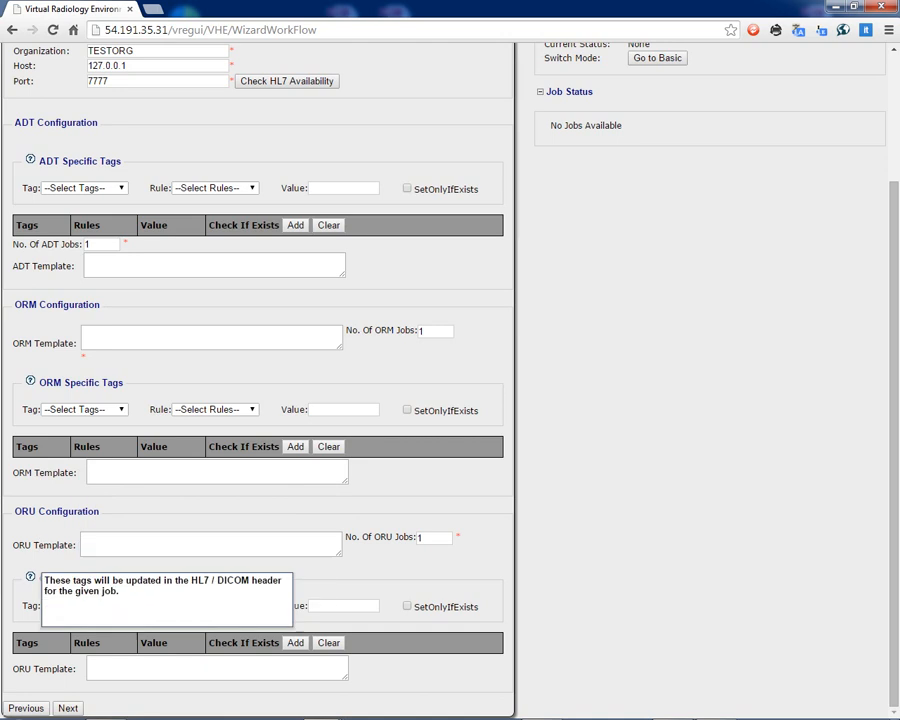
pyautogui.moveTo(35, 672)
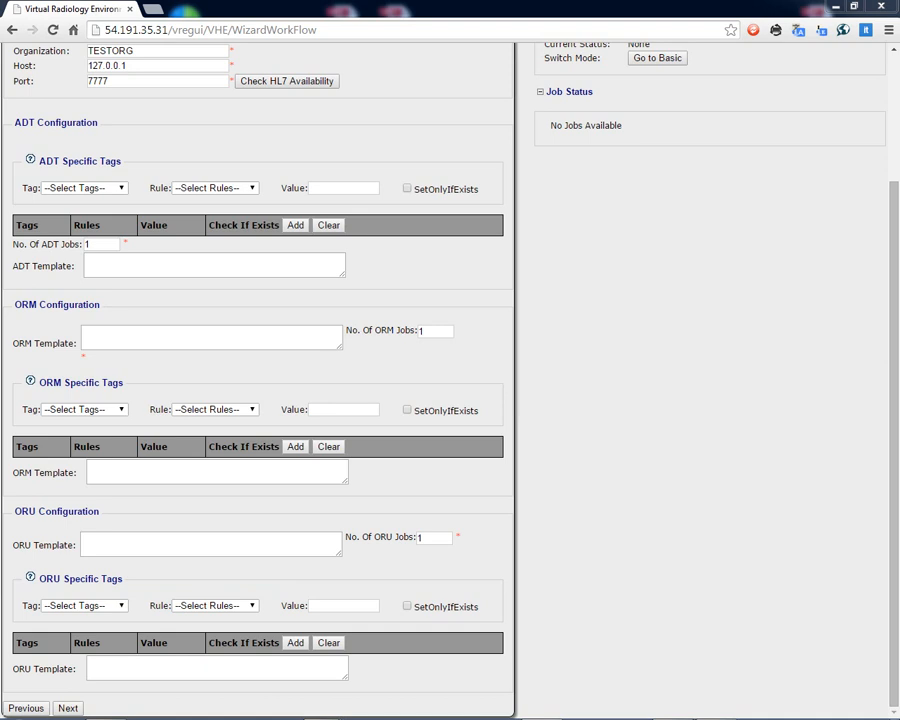
# Enlarge the ADT template box and paste the copied sample ADT message into it.
pyautogui.click(200, 266)
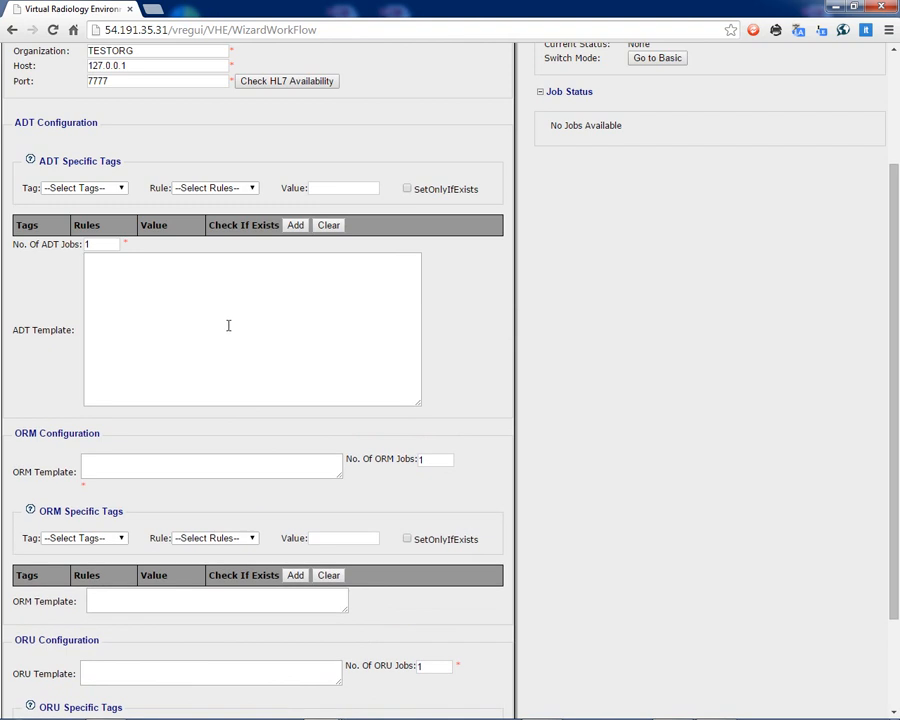
pyautogui.rightClick(188, 304)
pyautogui.click(237, 388)
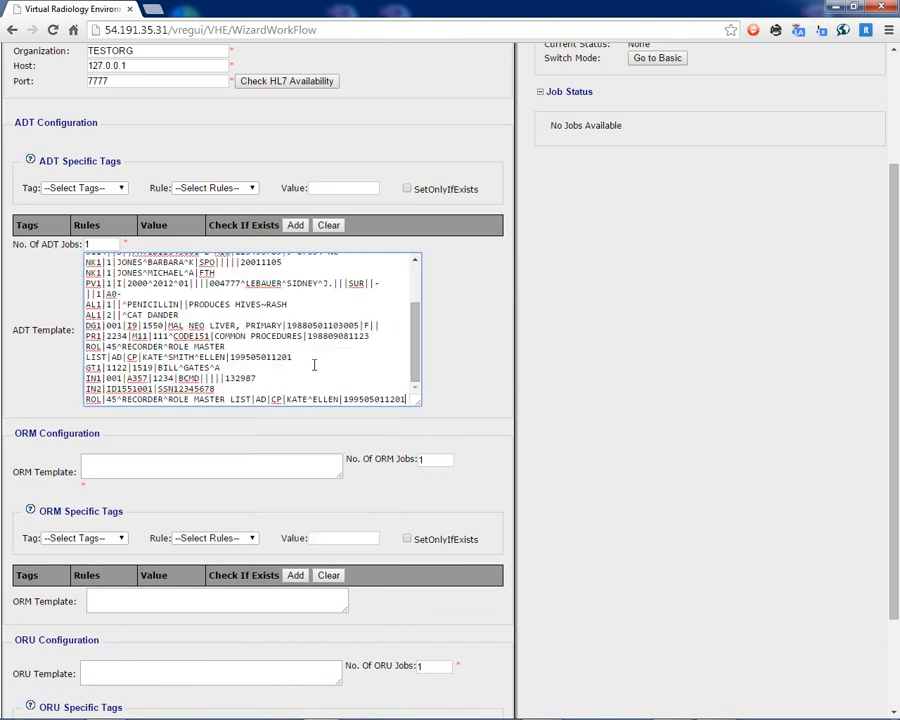
# Check the start of the pasted ADT message and enlarge the main ORM template box.
pyautogui.moveTo(415, 342); pyautogui.dragTo(415, 302)
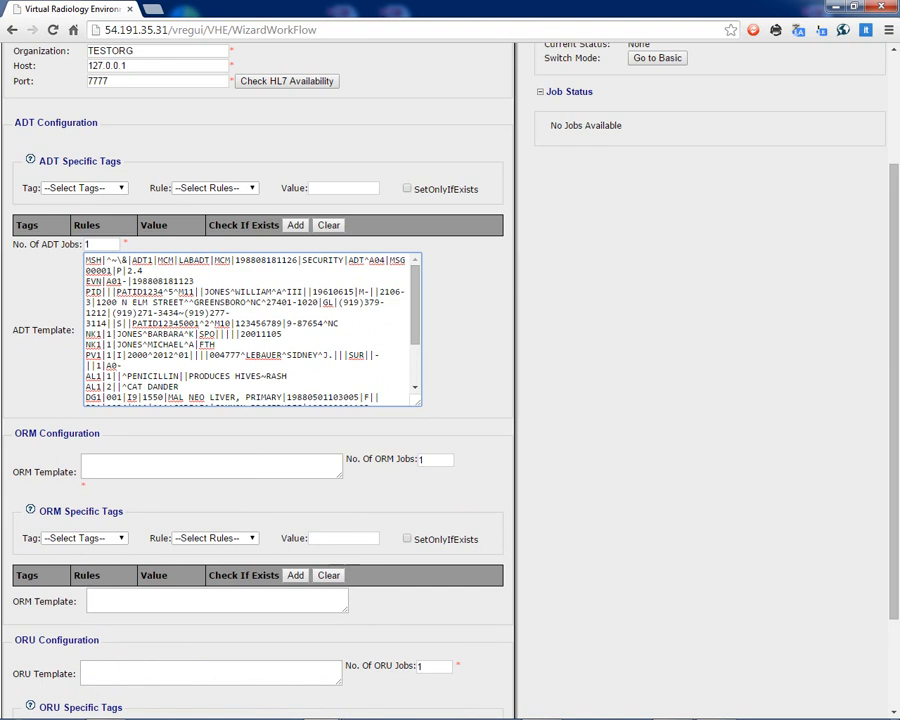
pyautogui.scroll(-3, 221, 121)
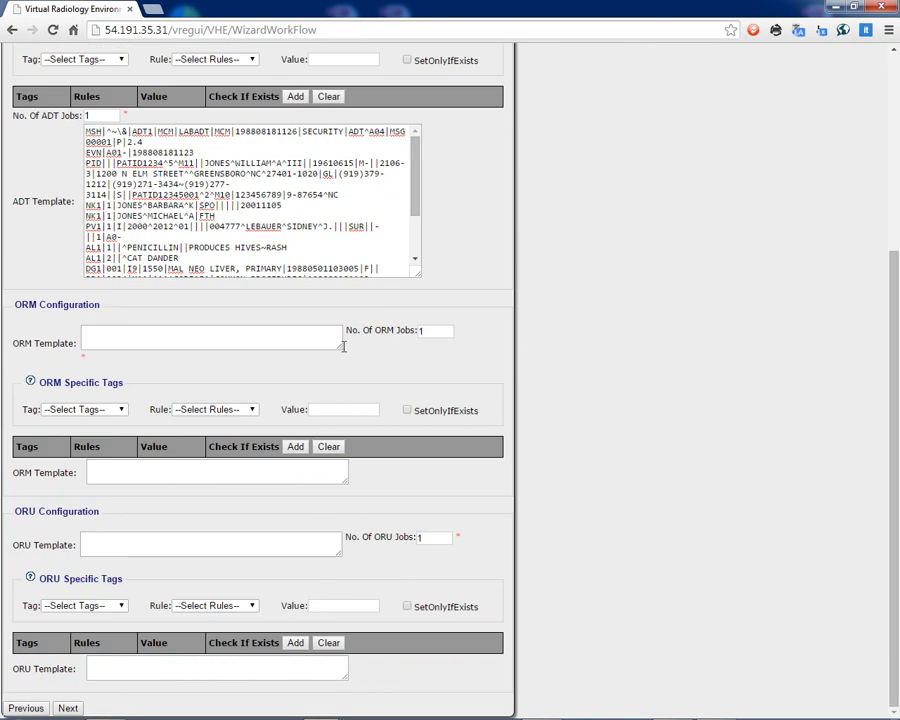
pyautogui.moveTo(340, 348); pyautogui.dragTo(372, 366)
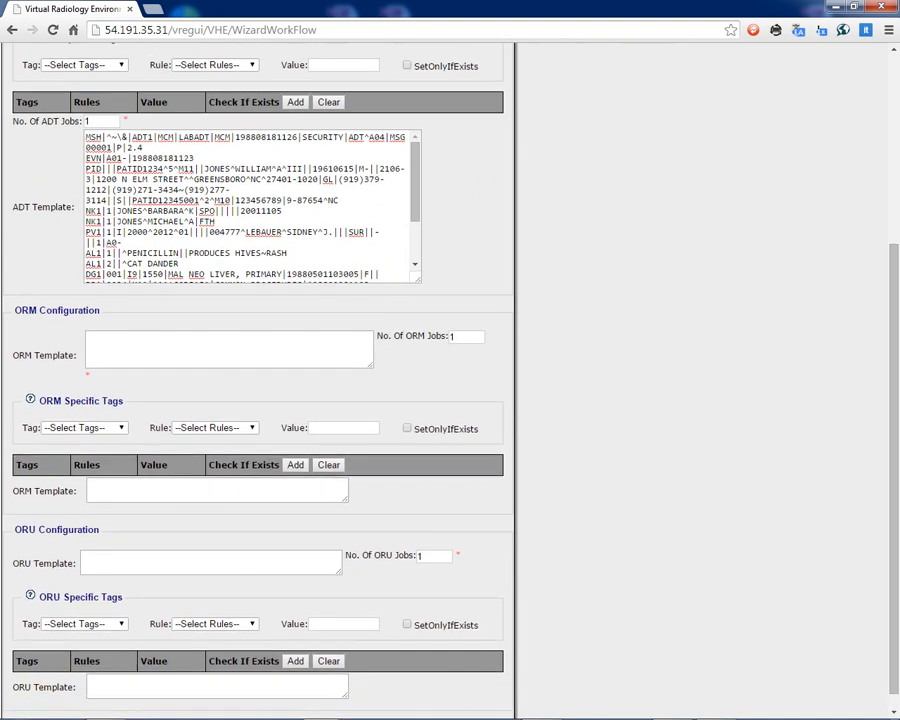
# Enlarge the ORU template box, paste the copied sample ORU message into it as plain text, and adjust the box size.
pyautogui.scroll(-1, 221, 290)
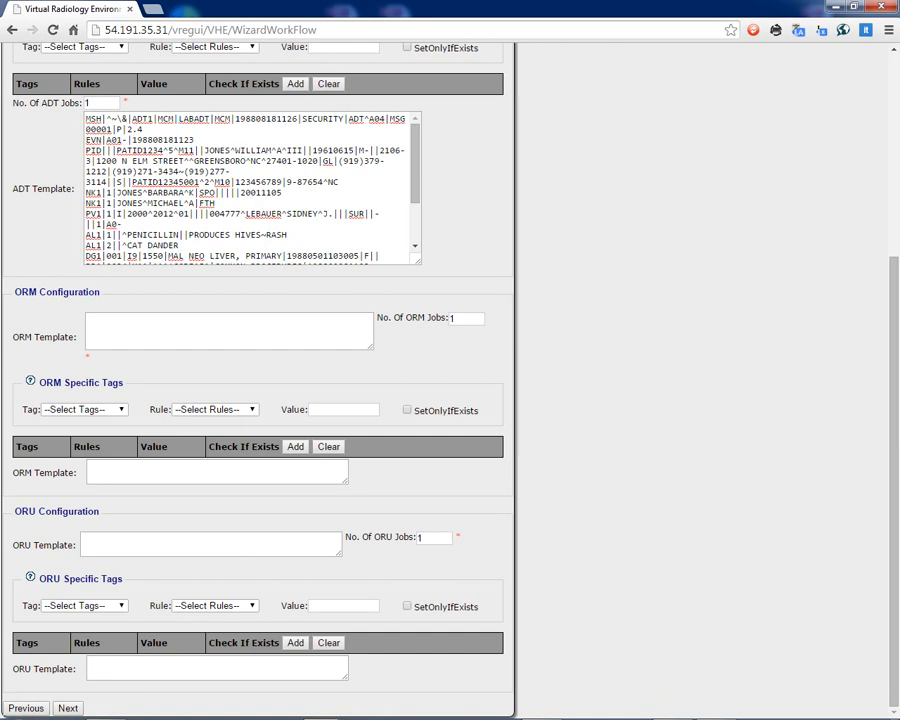
pyautogui.moveTo(342, 553); pyautogui.dragTo(481, 616)
pyautogui.rightClick(287, 564)
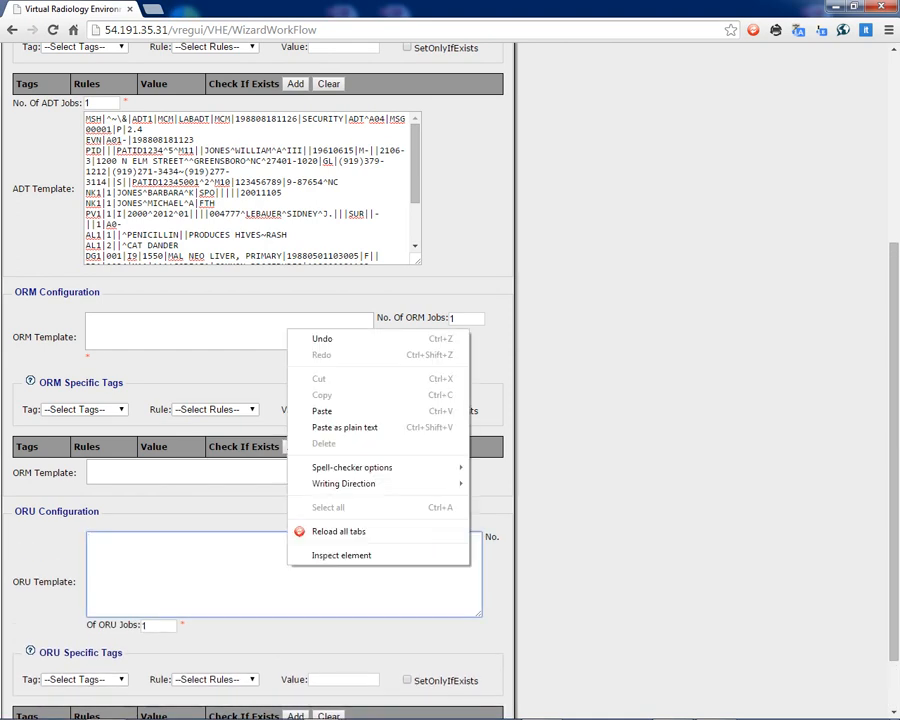
pyautogui.click(345, 427)
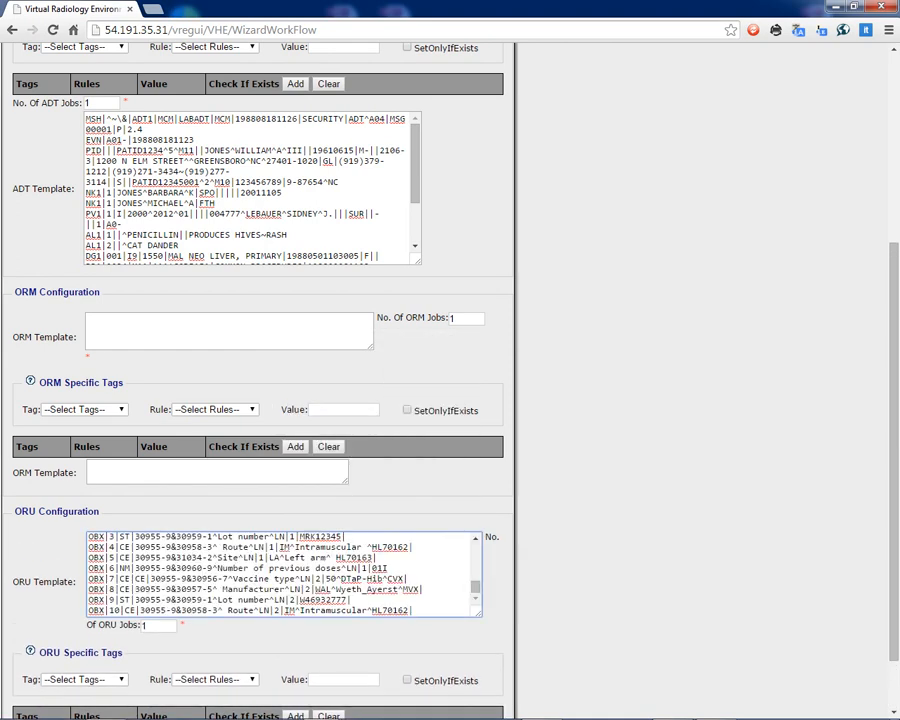
pyautogui.moveTo(479, 614); pyautogui.dragTo(381, 631)
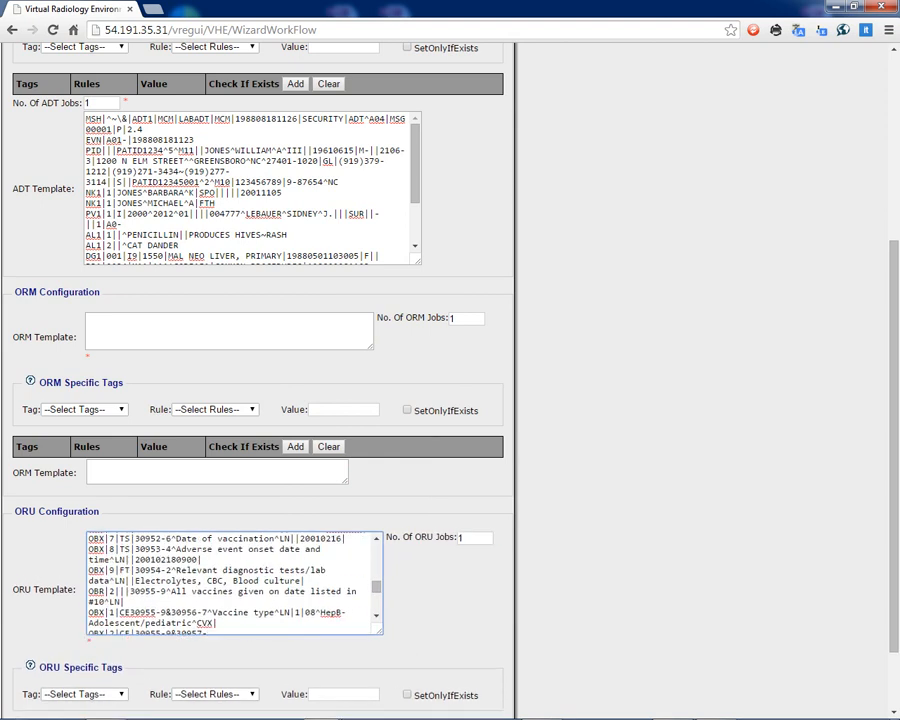
# Keep the number of ORM and ORU jobs at 1 and continue to the final workflow step.
pyautogui.click(466, 318)
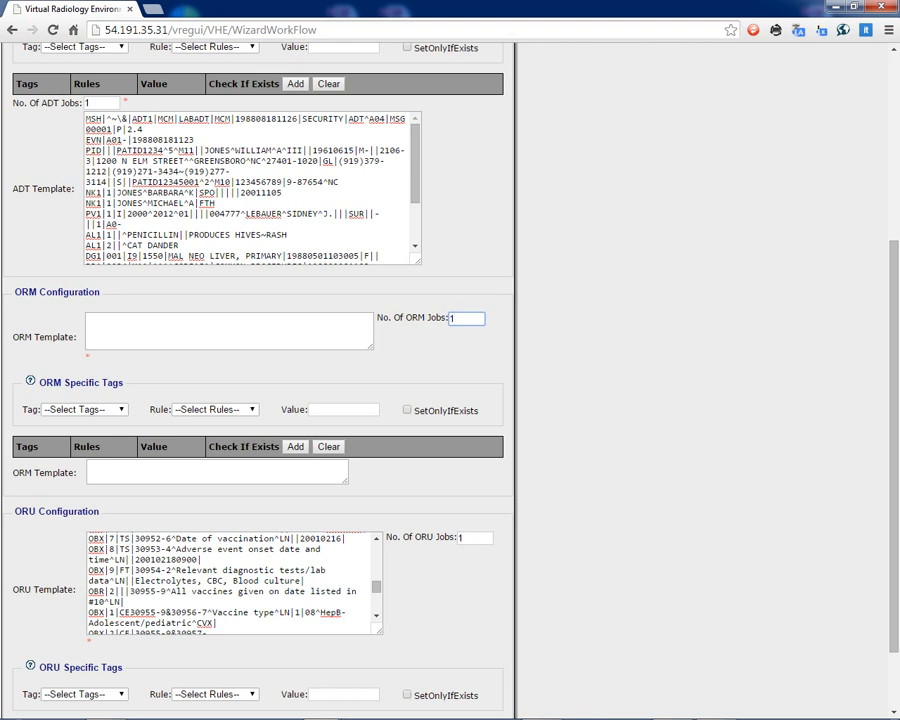
pyautogui.scroll(-1, 466, 319)
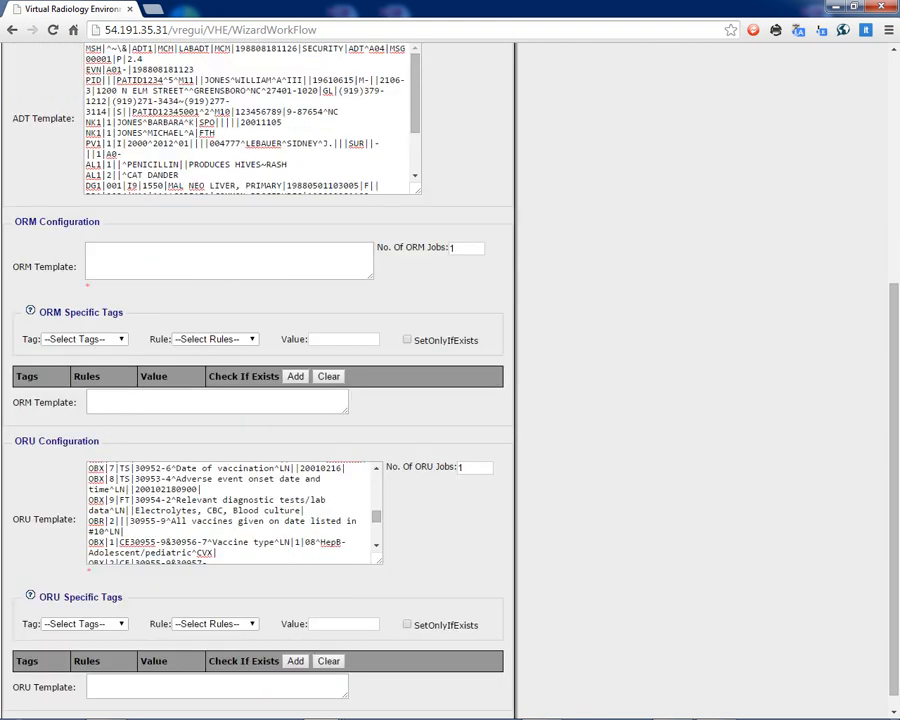
pyautogui.click(462, 467)
pyautogui.scroll(-1, 462, 467)
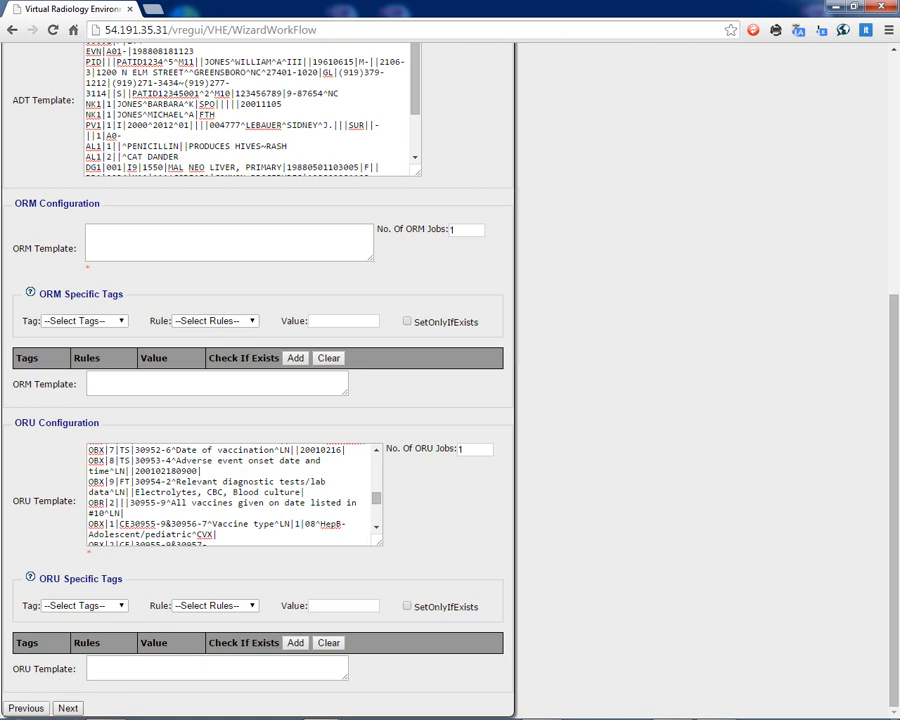
pyautogui.click(68, 708)
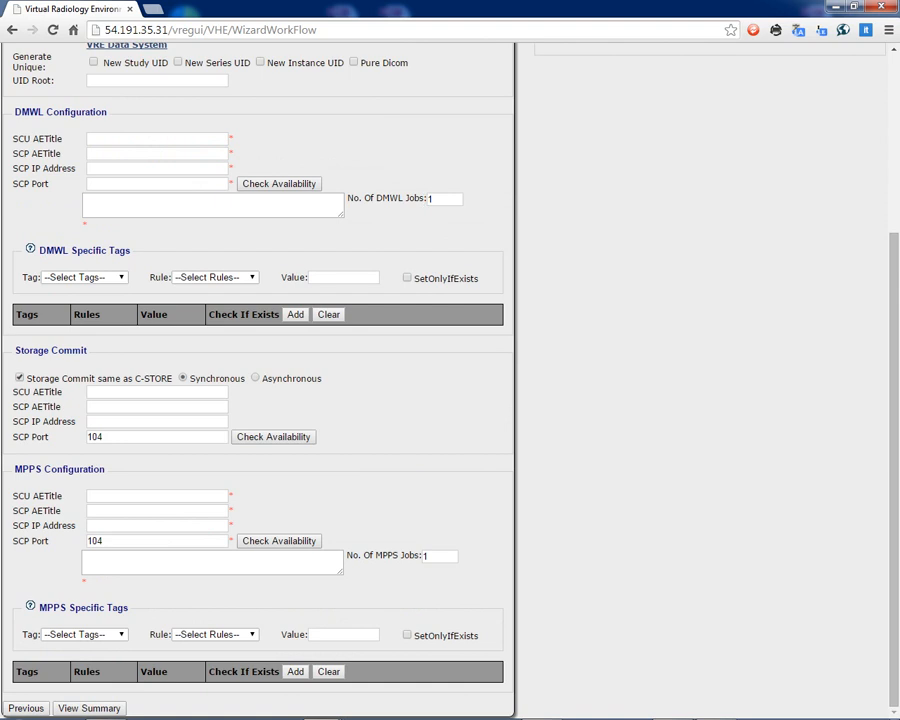
# Fill in the CSTORE configuration with SCU AETitle SCUAE, SCP AETitle SCPAE, SCP IP address 127.0.0.1, SCP port 104 and 1 copy.
pyautogui.scroll(4, 450, 380)
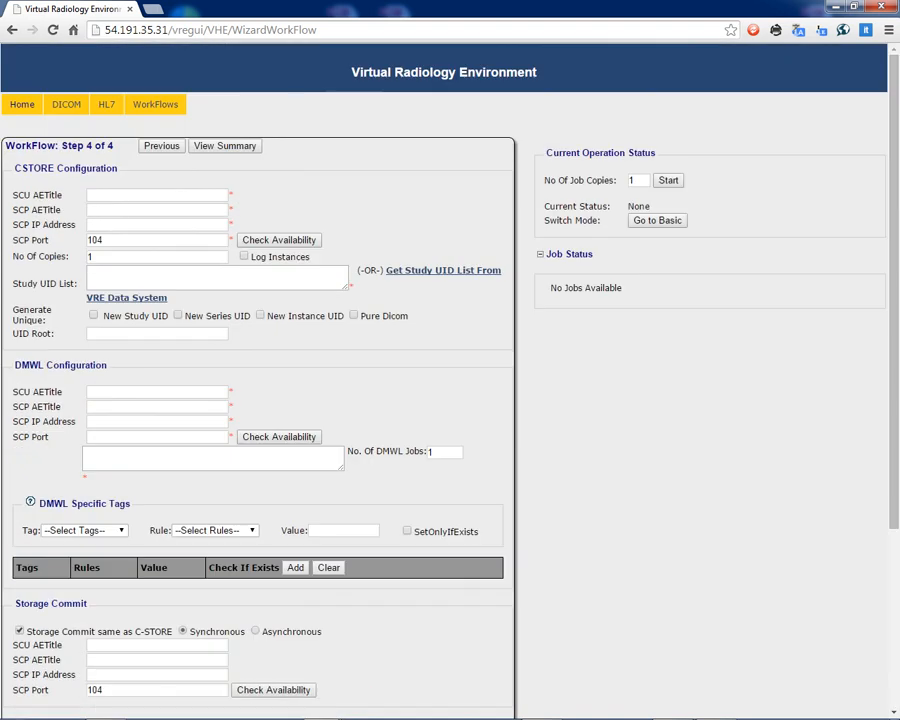
pyautogui.click(118, 195)
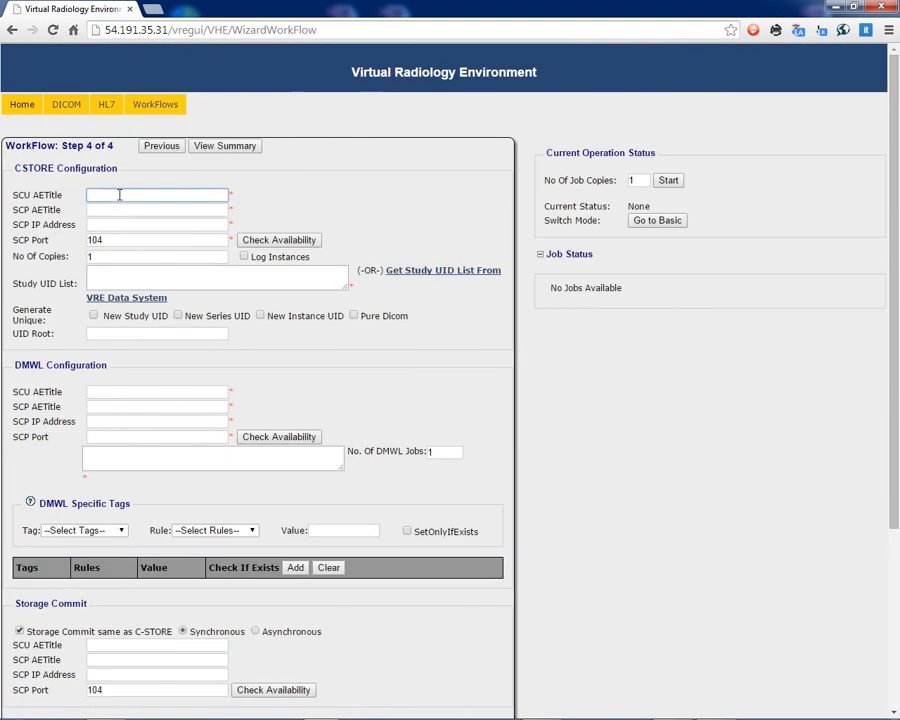
pyautogui.write('SCUAE')
pyautogui.press('Tab')
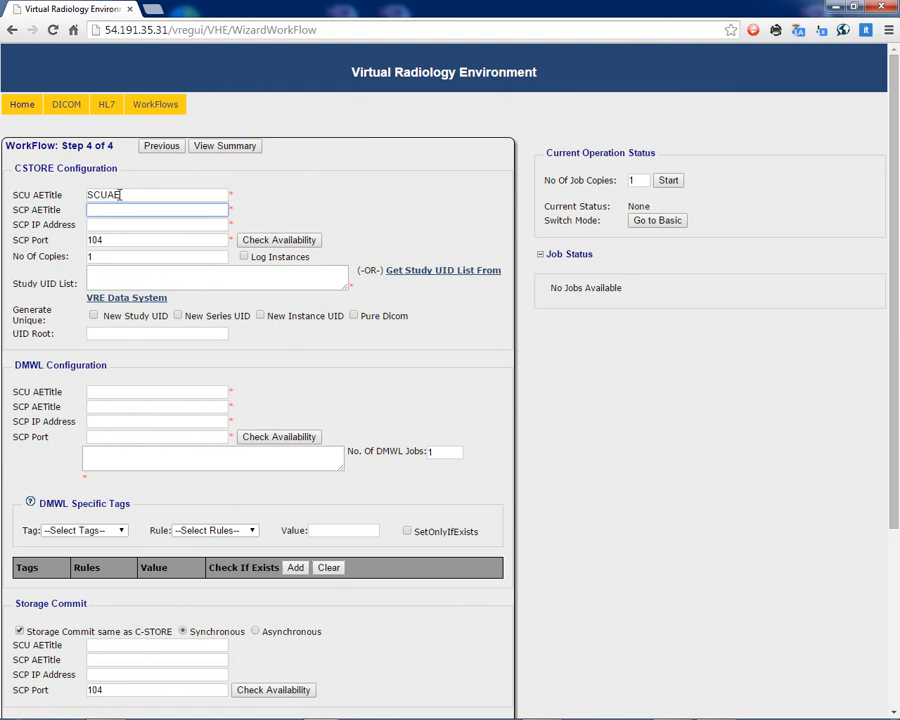
pyautogui.write('SCPAE')
pyautogui.press('Tab')
pyautogui.write('1')
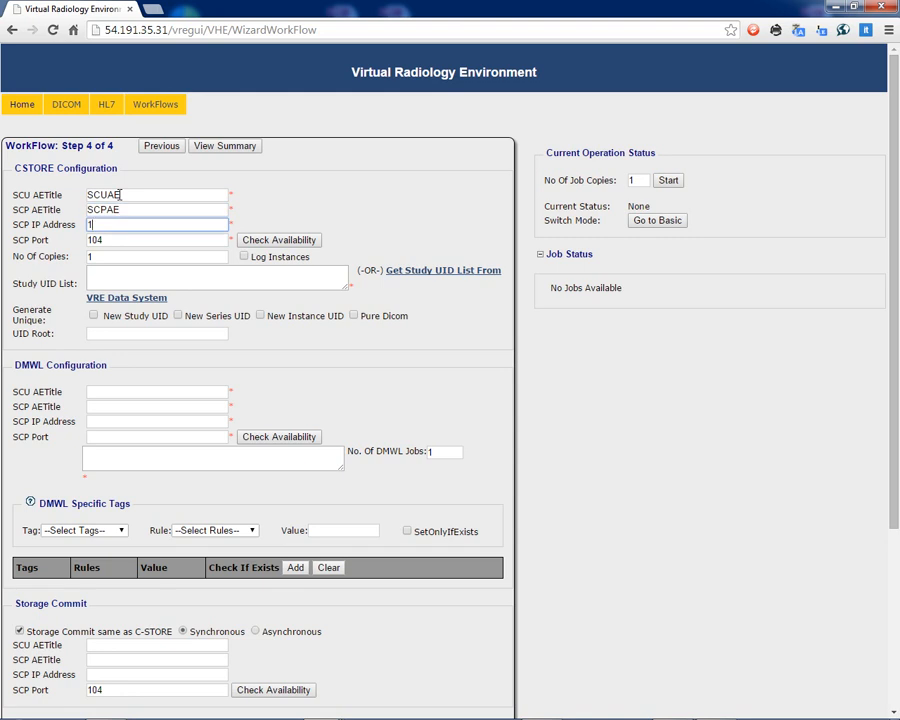
pyautogui.write('27.0.0.1')
pyautogui.press('Tab')
pyautogui.write('104')
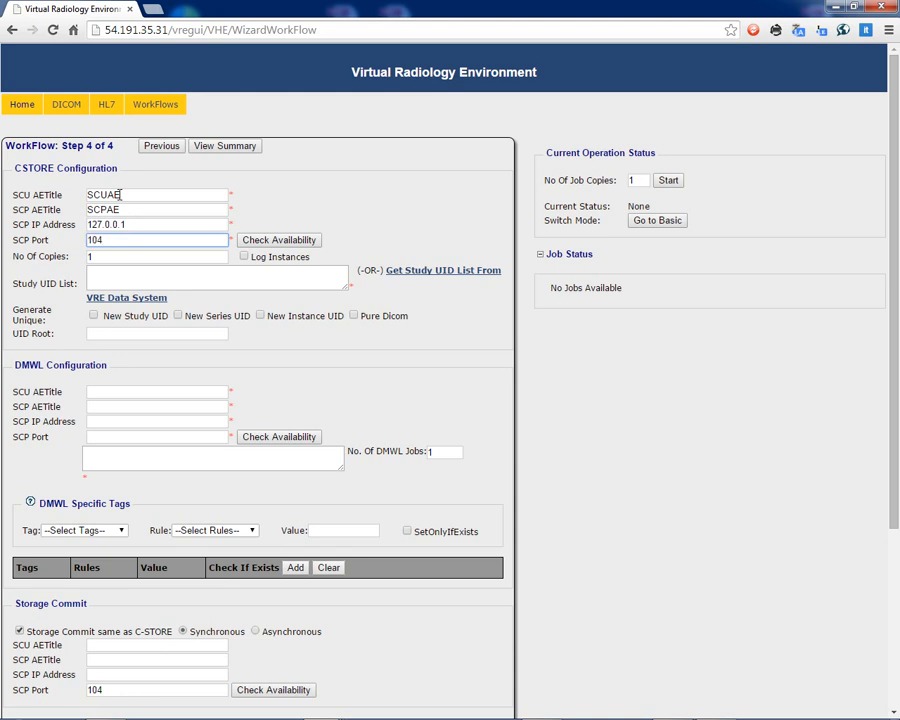
pyautogui.click(107, 257)
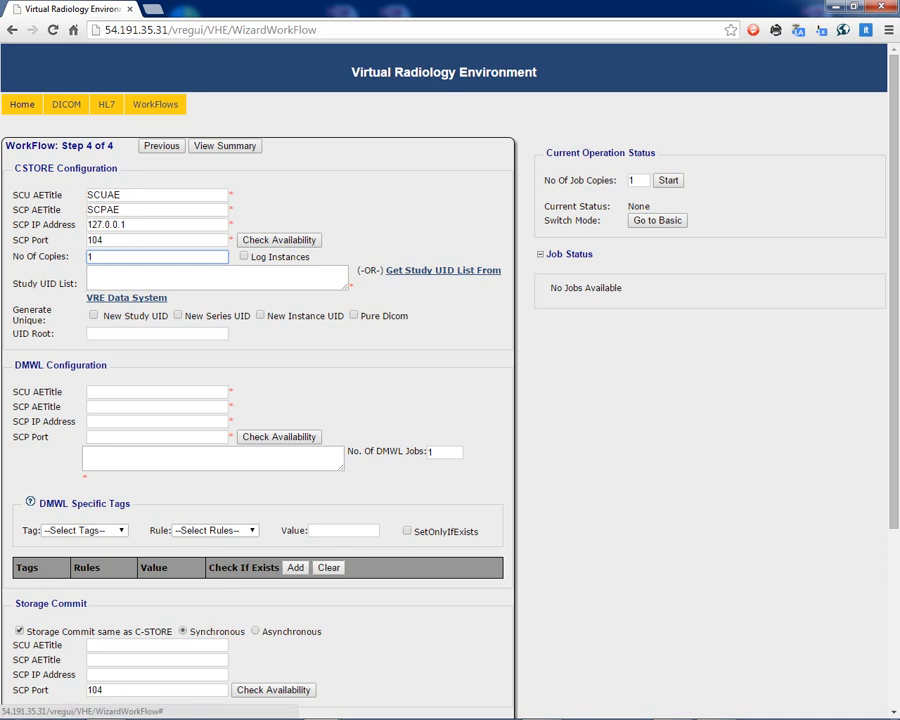
# Open the VRE Data System study query and set an easy DICOM search condition of Modality equals CR.
pyautogui.click(443, 271)
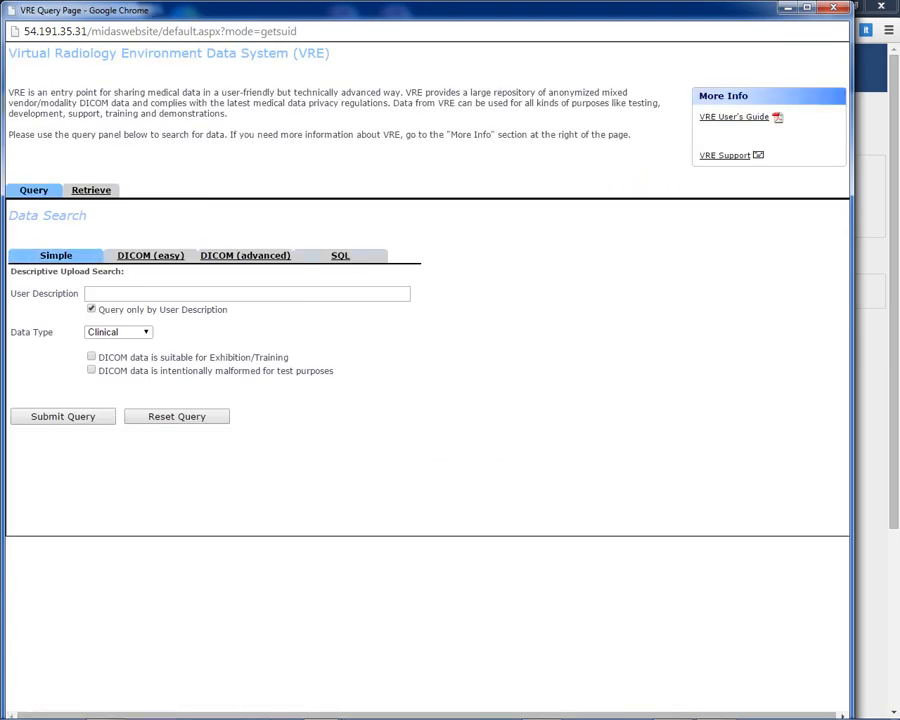
pyautogui.click(150, 255)
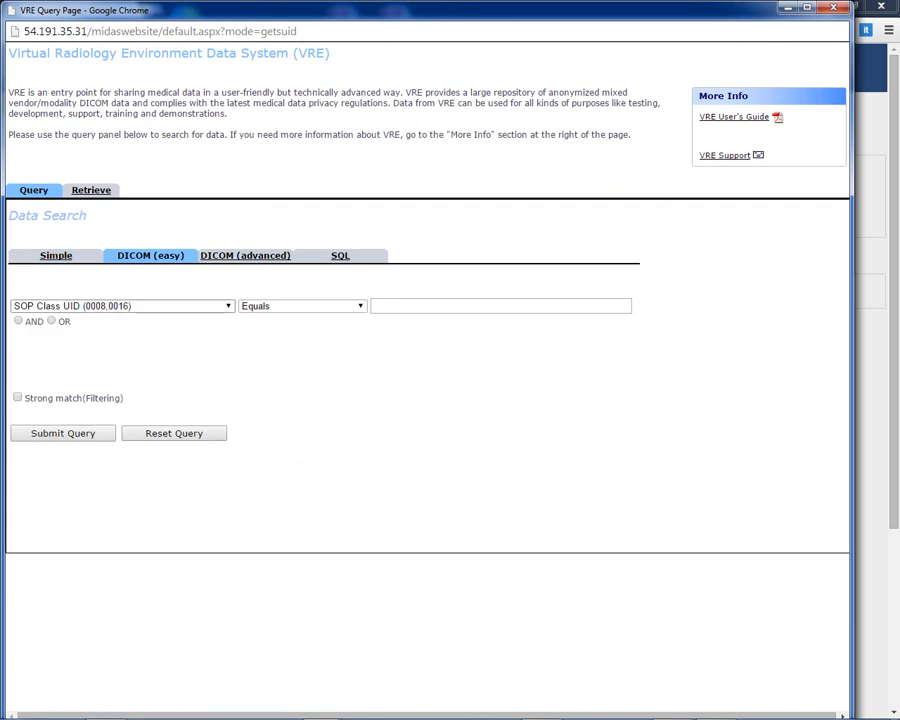
pyautogui.click(124, 306)
pyautogui.click(56, 329)
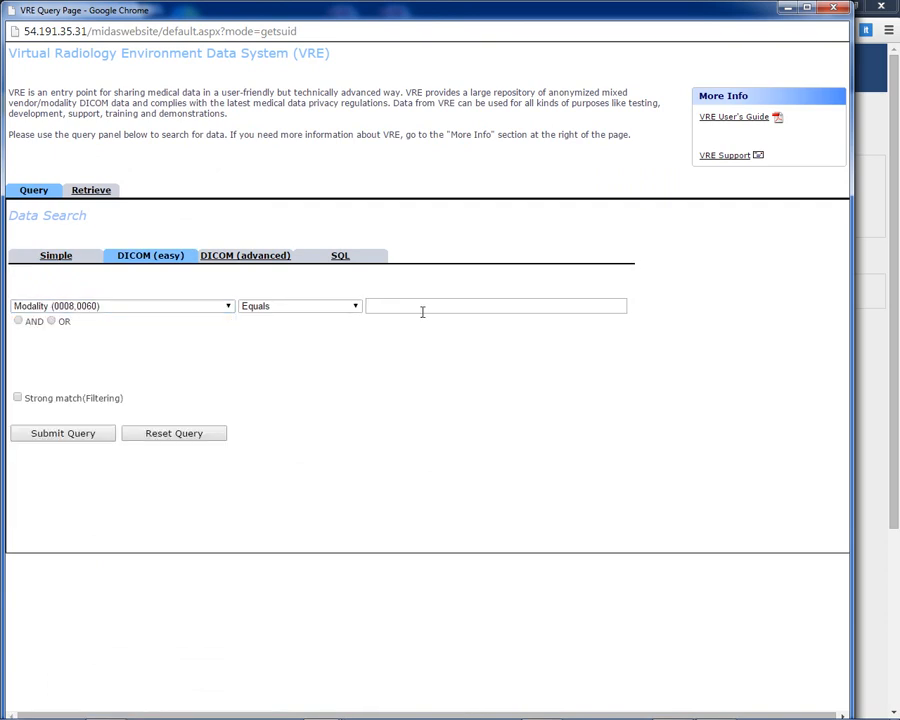
pyautogui.click(408, 305)
pyautogui.write('CR')
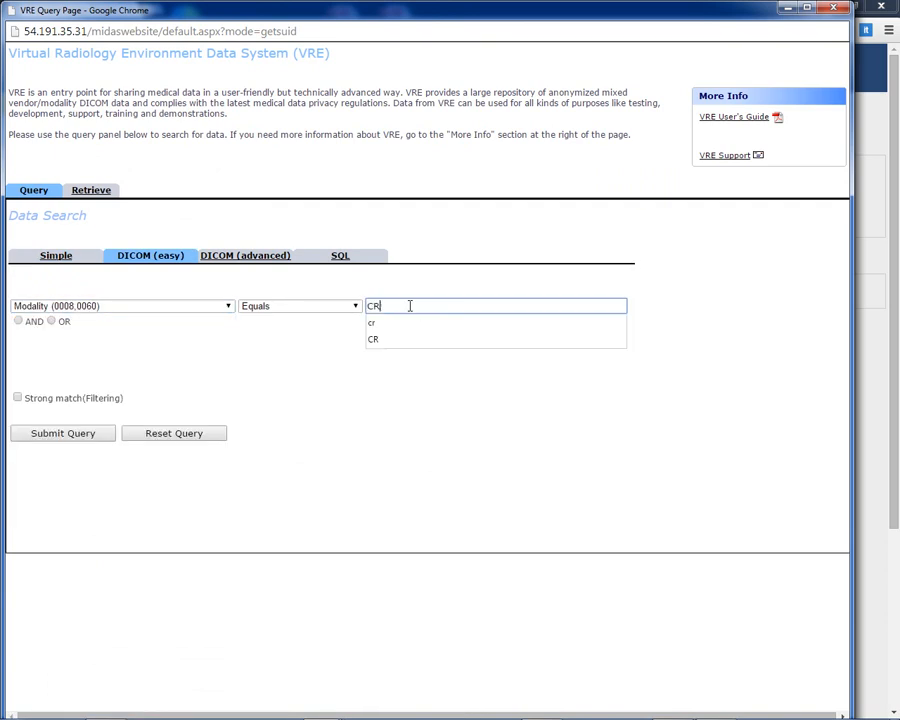
# Add an AND condition of Manufacturer contains fuji and run the query.
pyautogui.click(18, 321)
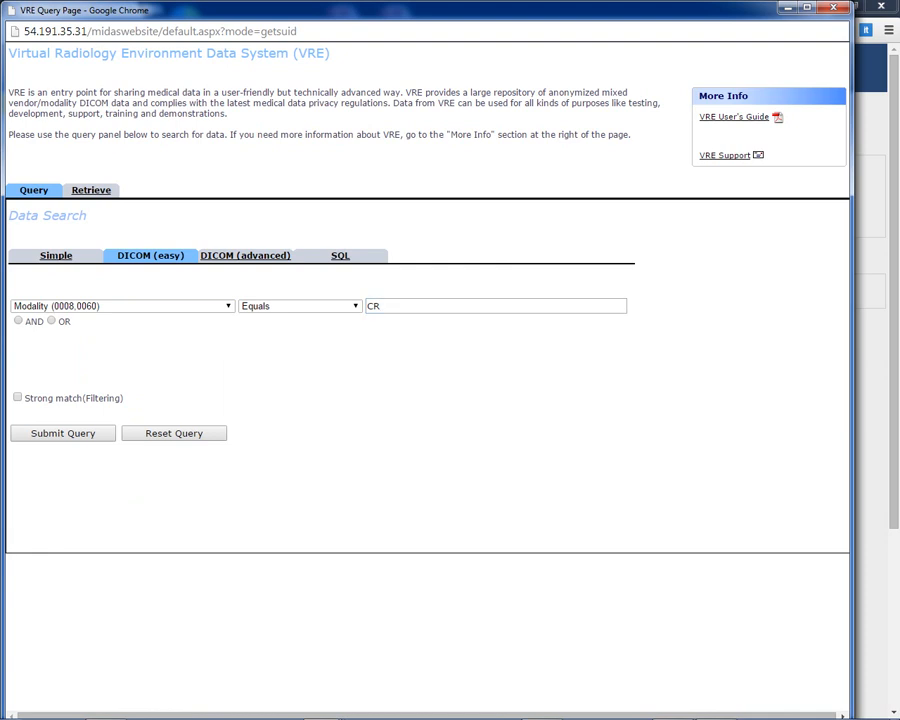
pyautogui.click(124, 335)
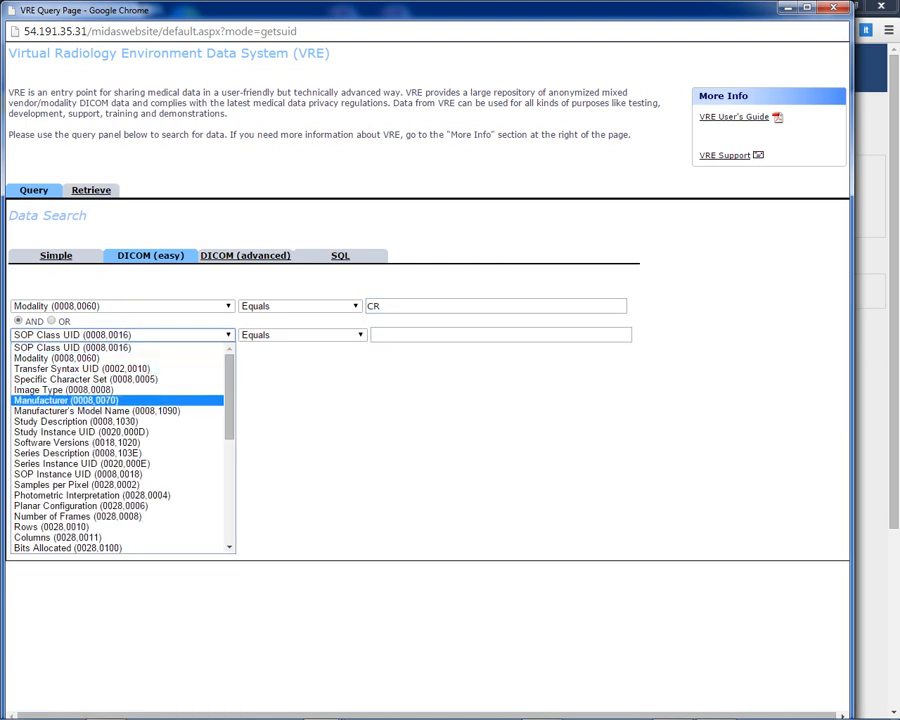
pyautogui.click(66, 400)
pyautogui.click(300, 335)
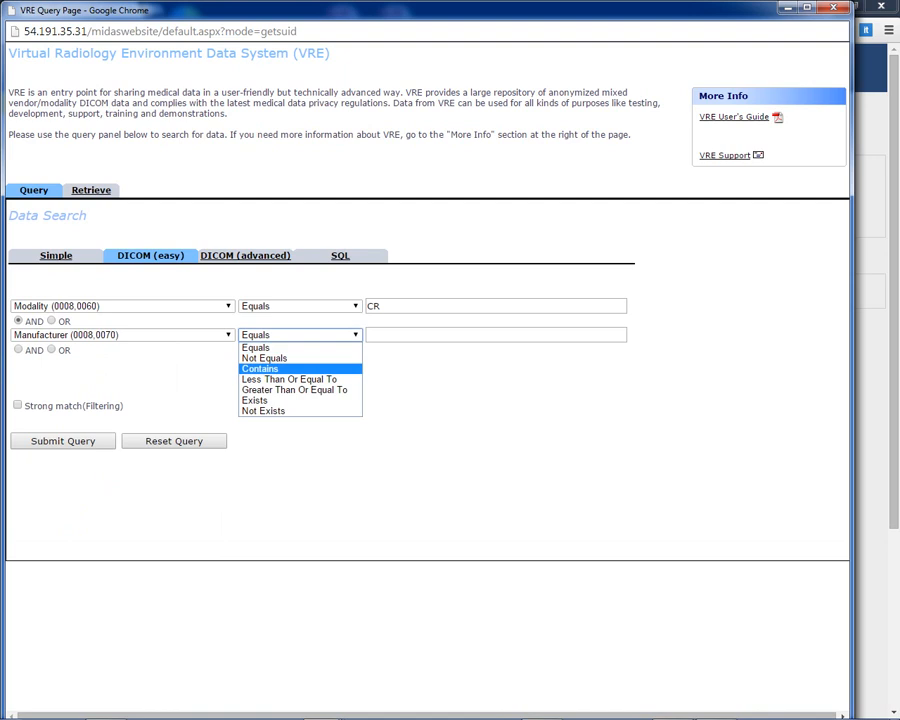
pyautogui.click(260, 368)
pyautogui.click(382, 335)
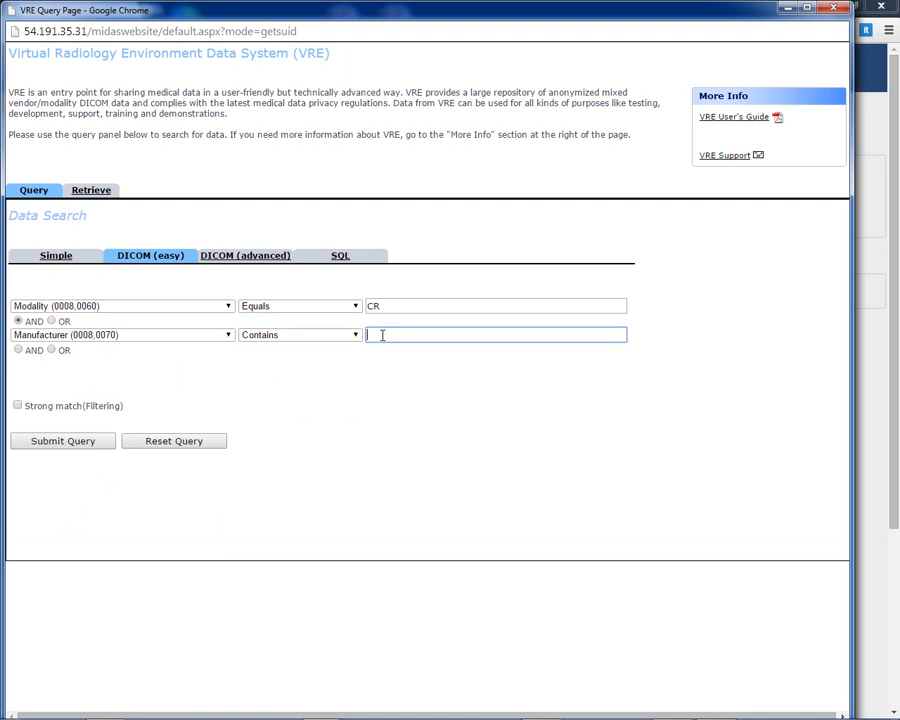
pyautogui.write('fuji')
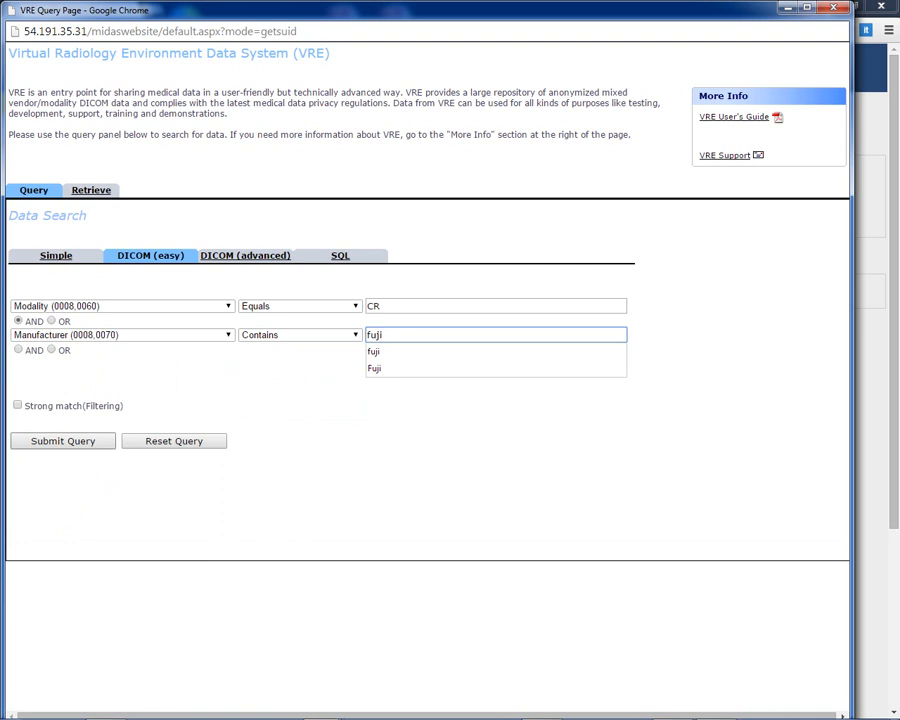
pyautogui.press('Return')
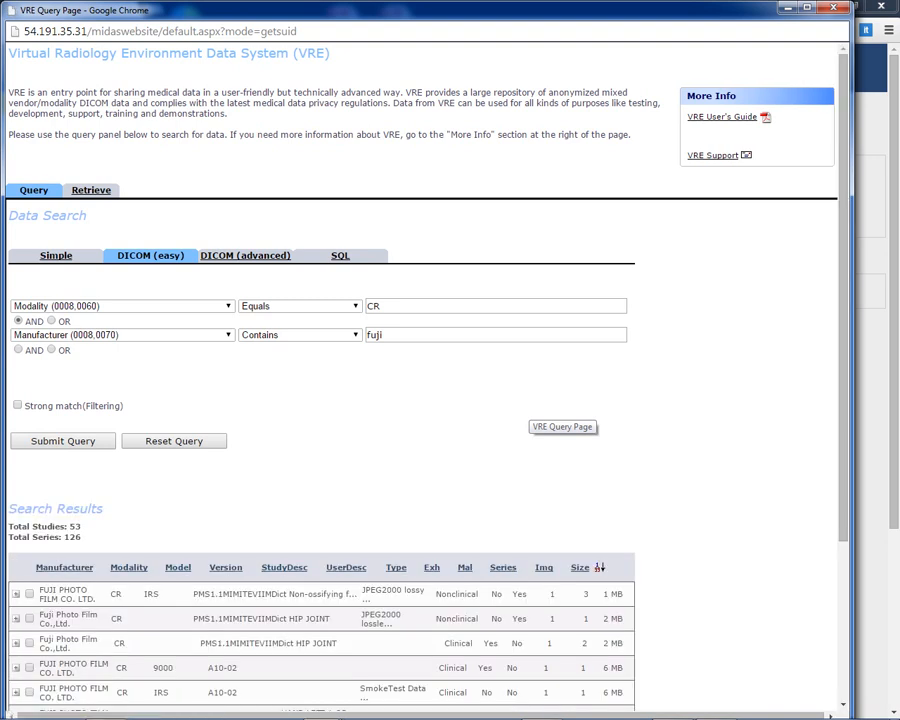
# Expand the first study in the search results and copy the Study Instance UID from its series thumbnail details, closing them again.
pyautogui.scroll(-3, 525, 405)
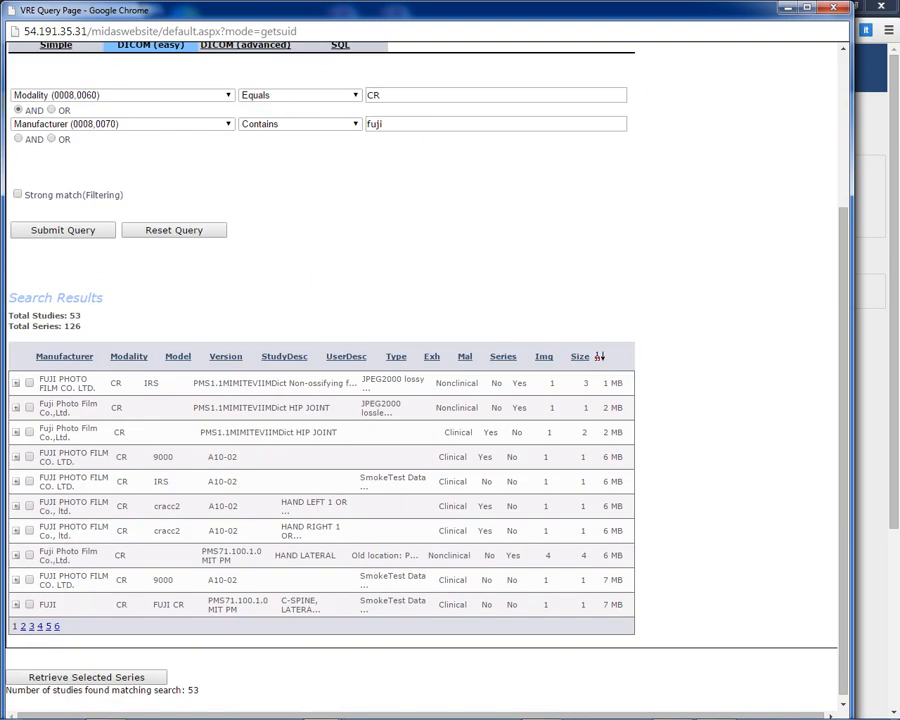
pyautogui.click(16, 383)
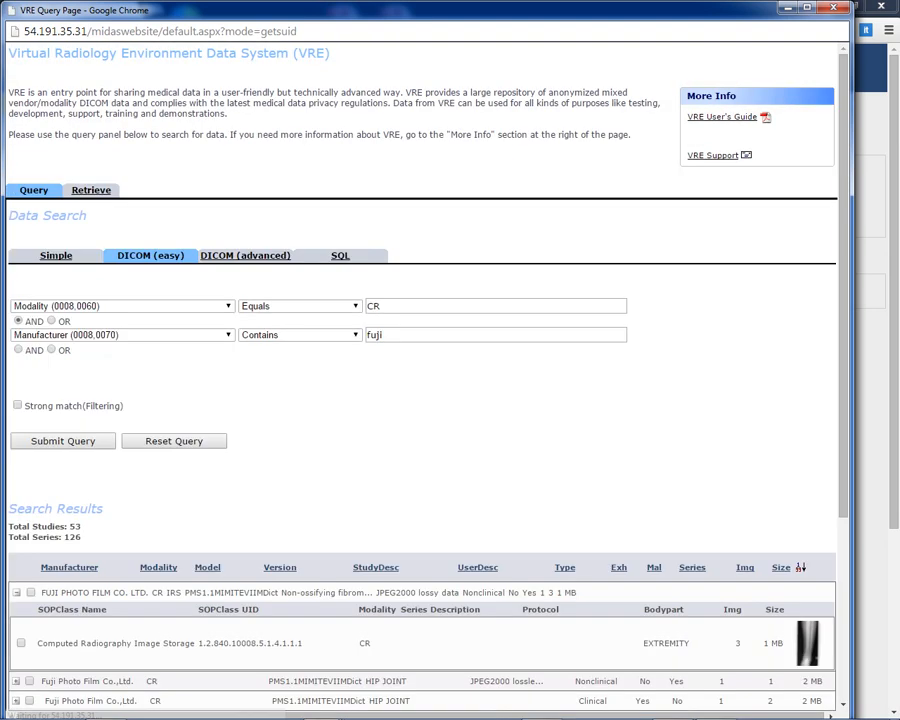
pyautogui.click(807, 643)
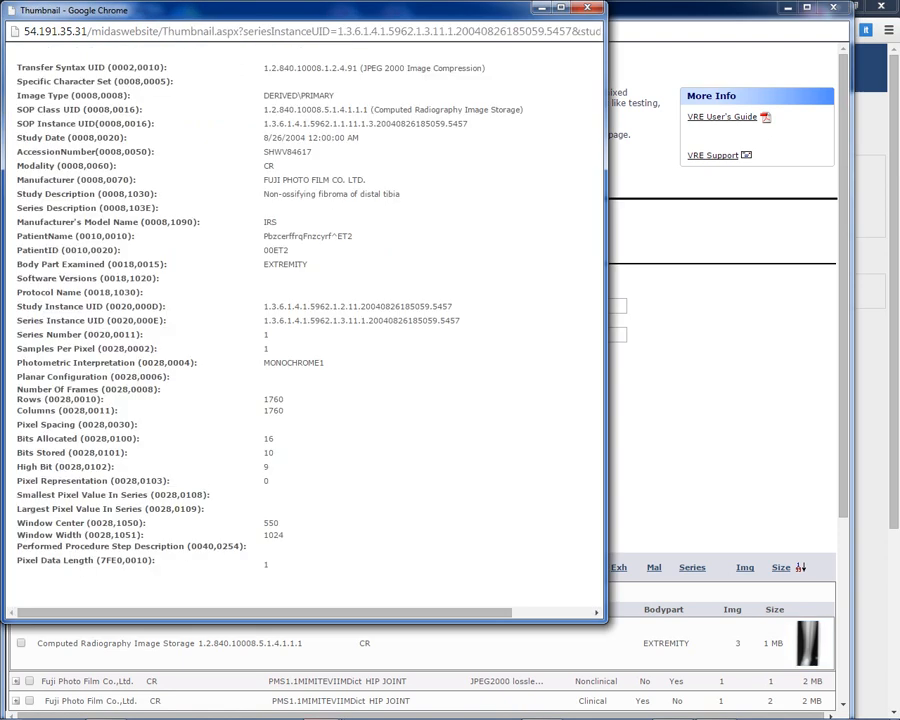
pyautogui.moveTo(265, 308); pyautogui.dragTo(455, 306)
pyautogui.rightClick(455, 306)
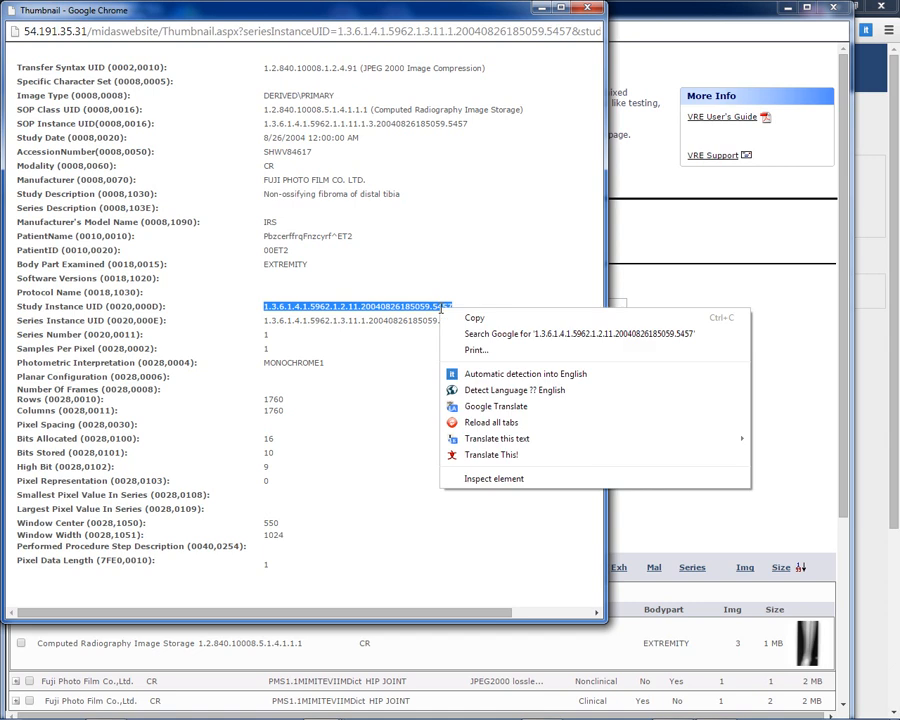
pyautogui.click(500, 315)
pyautogui.click(587, 7)
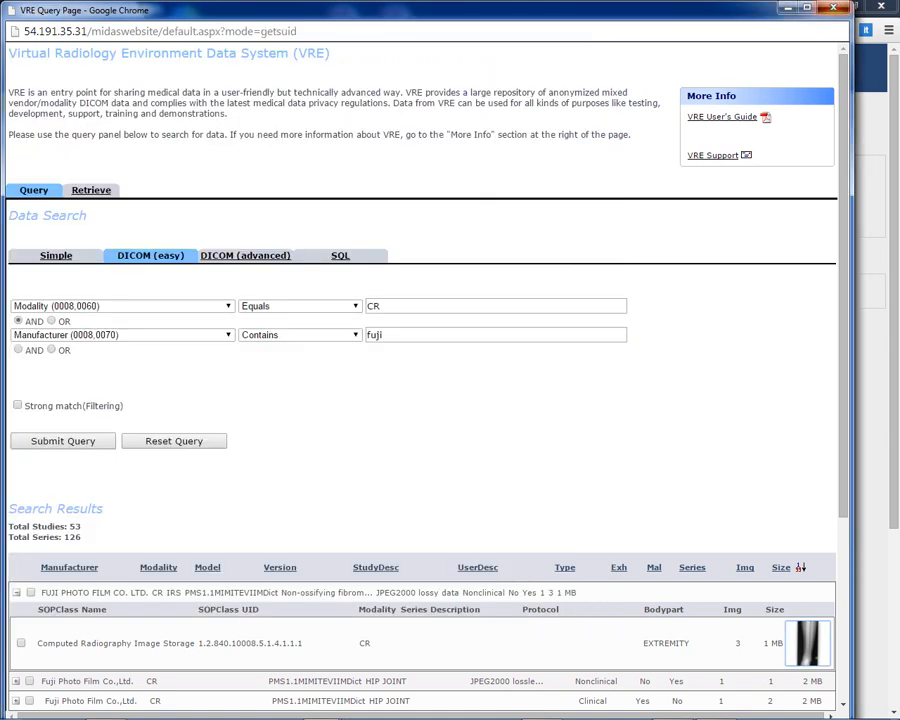
# Close the VRE query window and paste the copied study UID into the CSTORE Study UID List.
pyautogui.click(833, 7)
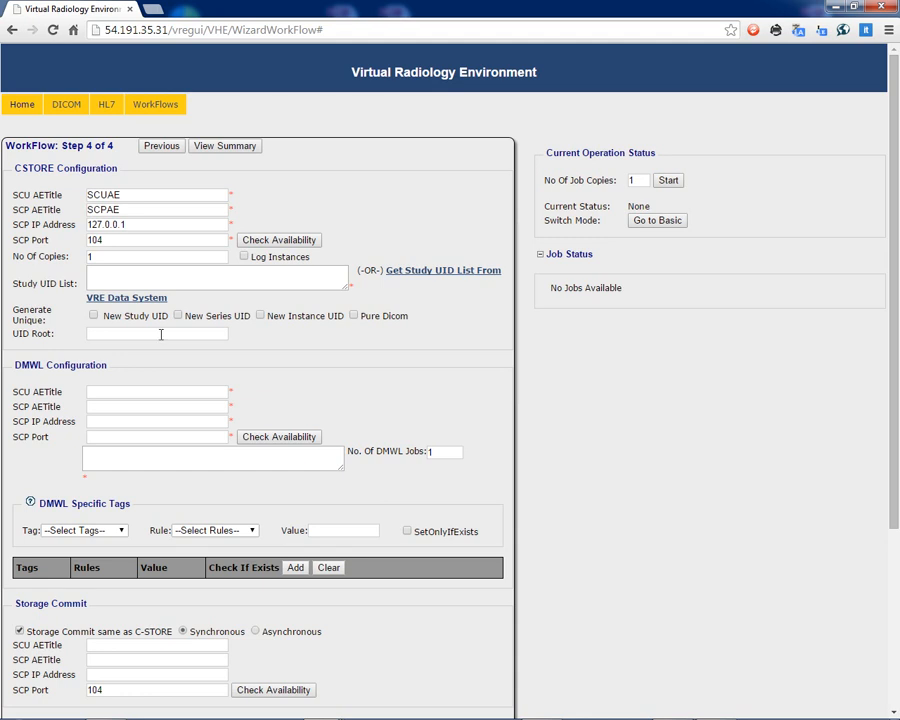
pyautogui.rightClick(118, 271)
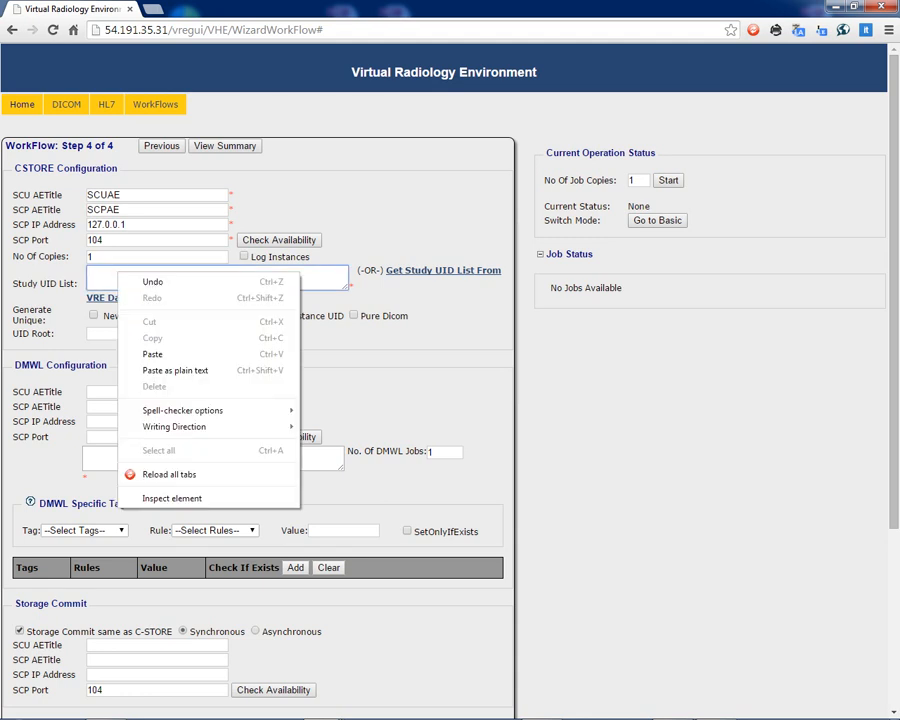
pyautogui.click(152, 354)
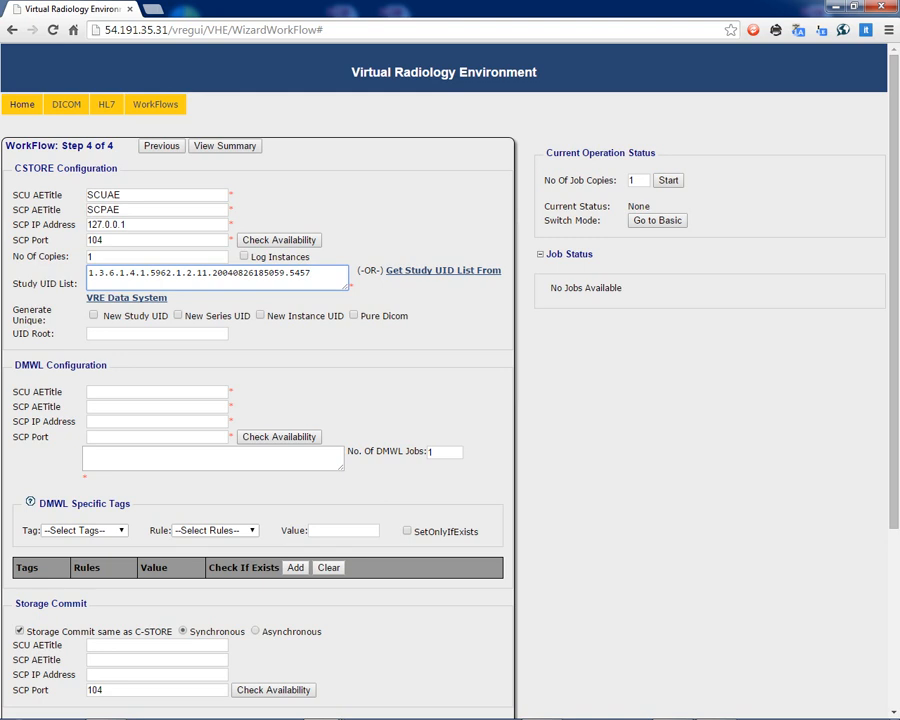
# Enable generation of a unique New Study UID, New Series UID and New Instance UID in the CSTORE configuration.
pyautogui.click(163, 317)
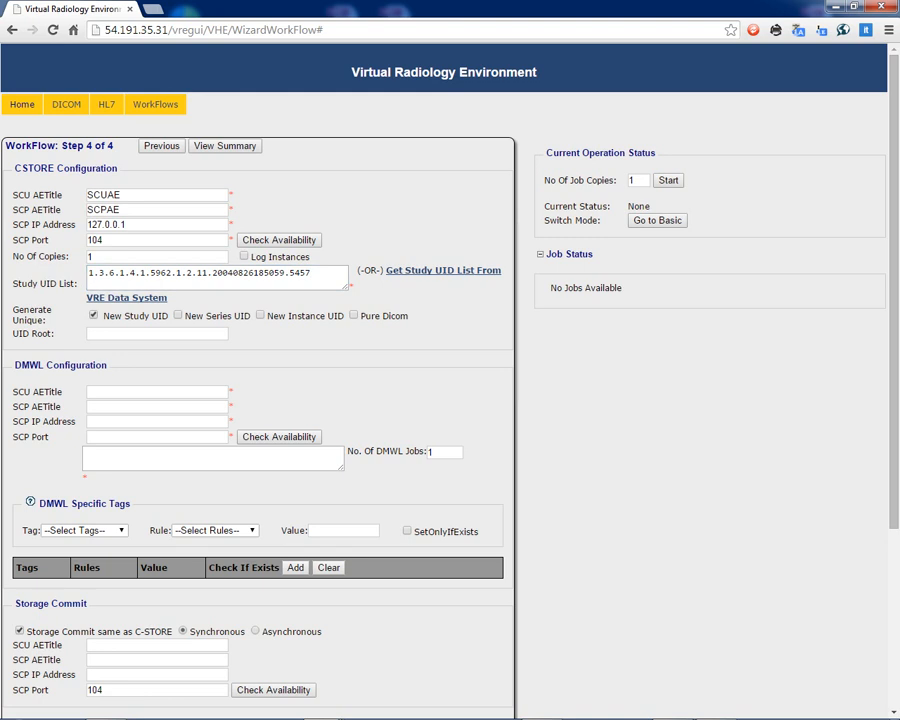
pyautogui.click(179, 316)
pyautogui.click(268, 316)
pyautogui.click(142, 335)
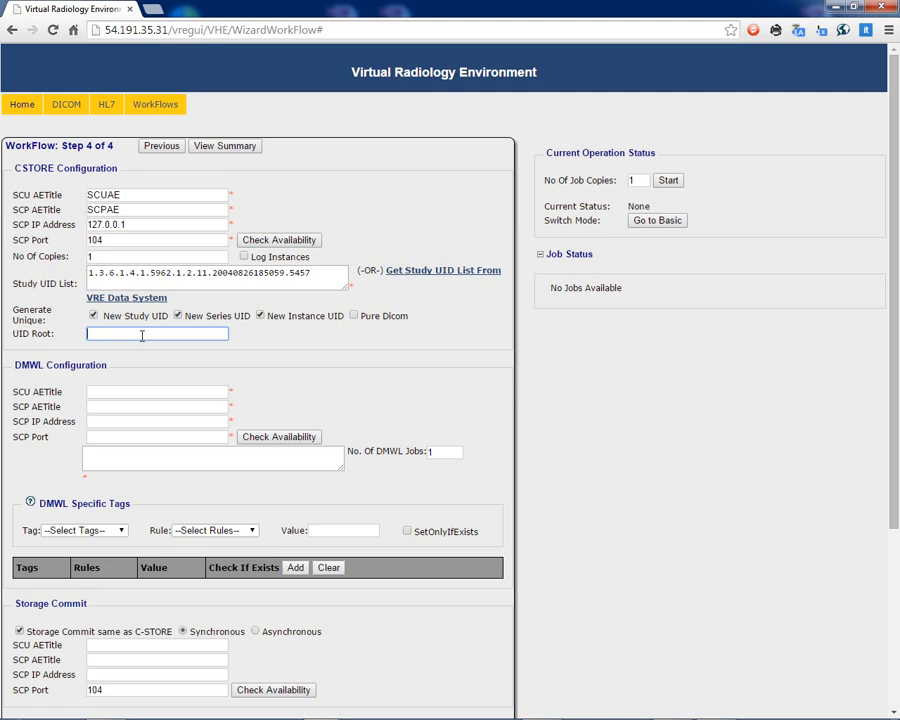
# Fill in the DMWL configuration with SCU AETitle SCUAE, SCP AETitle DMWLAE, SCP IP address 127.0.0.1 and SCP port 2104.
pyautogui.click(110, 391)
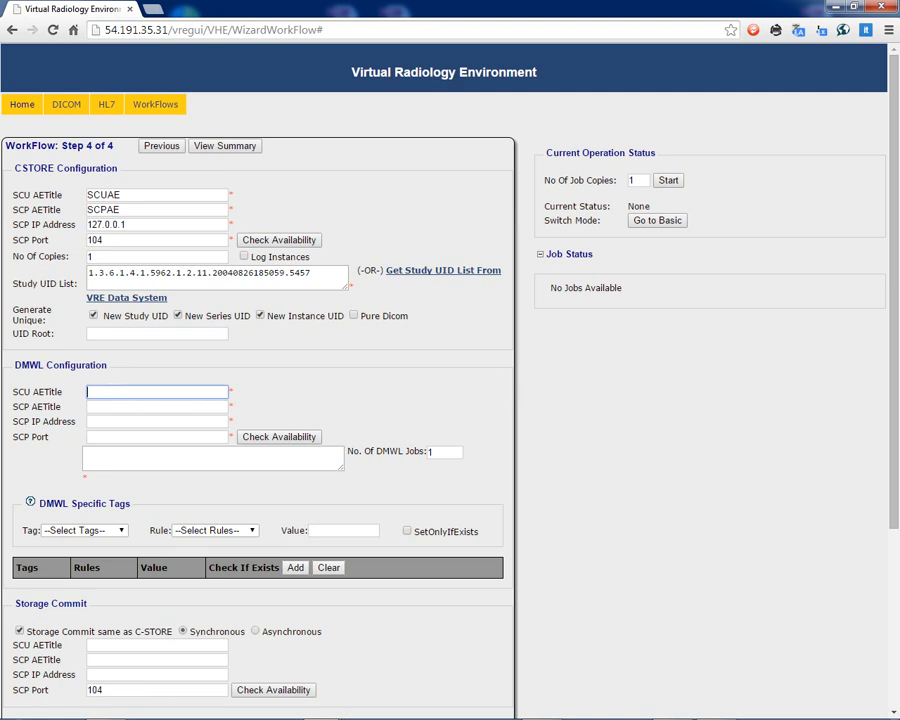
pyautogui.scroll(-1, 62, 275)
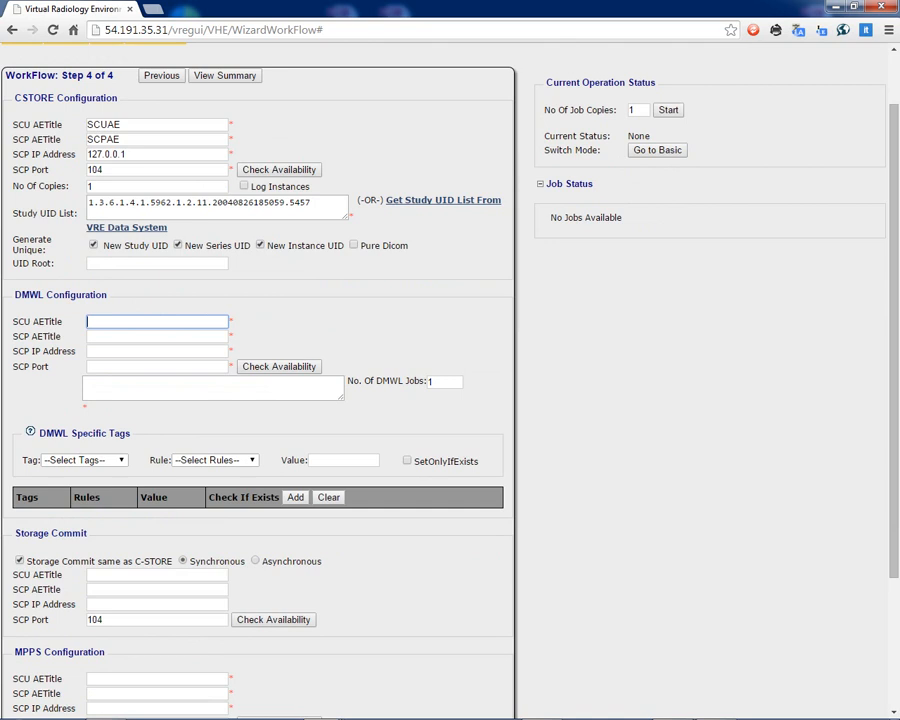
pyautogui.write('SCUAE')
pyautogui.press('Tab')
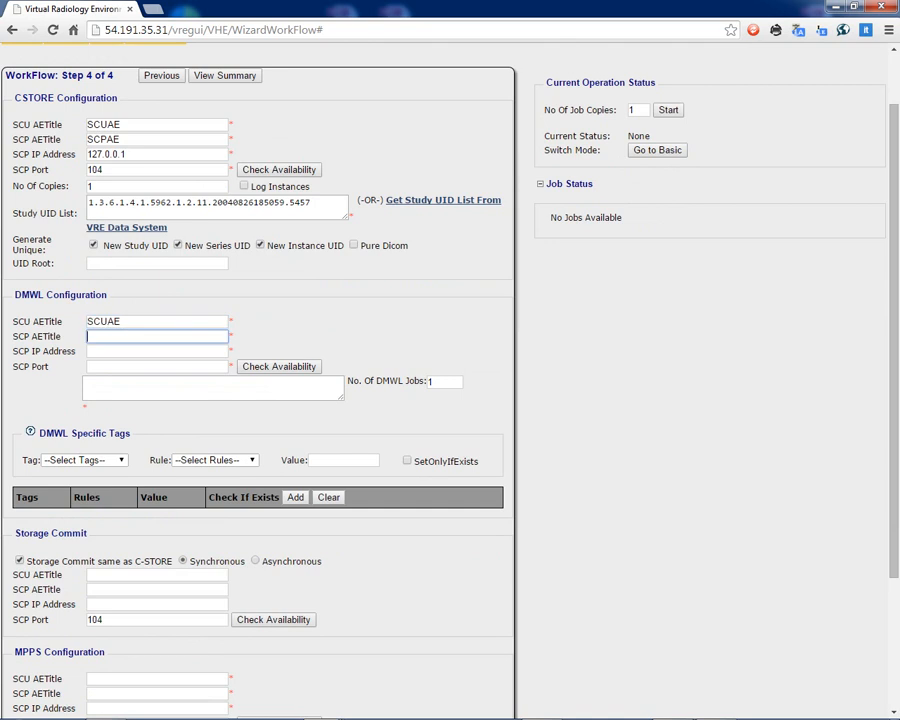
pyautogui.write('DMWLAE')
pyautogui.press('Tab')
pyautogui.write('127.0.0.1')
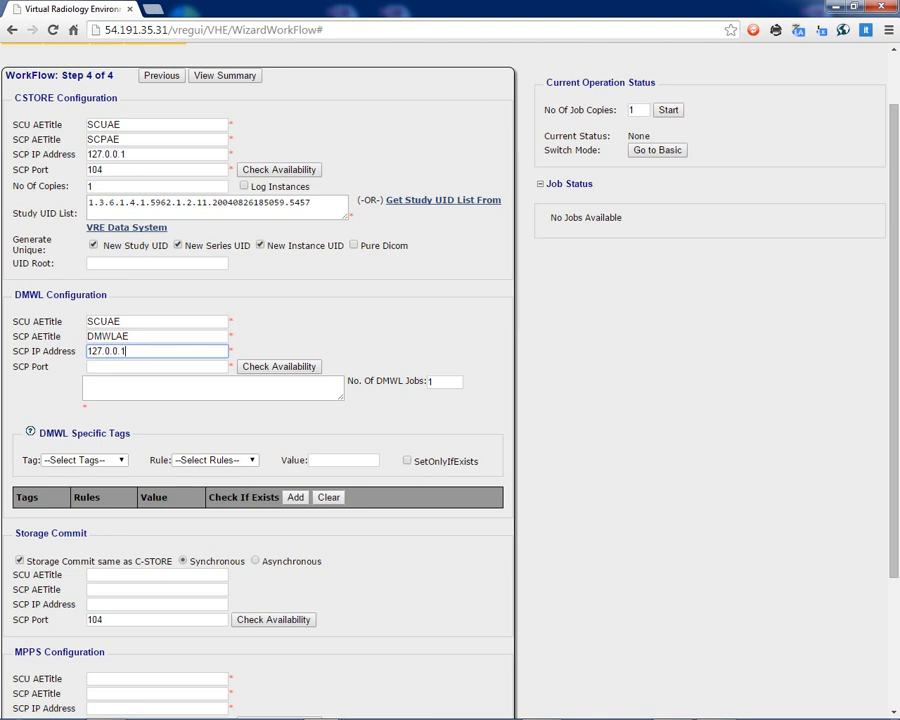
pyautogui.press('Tab')
pyautogui.write('2104')
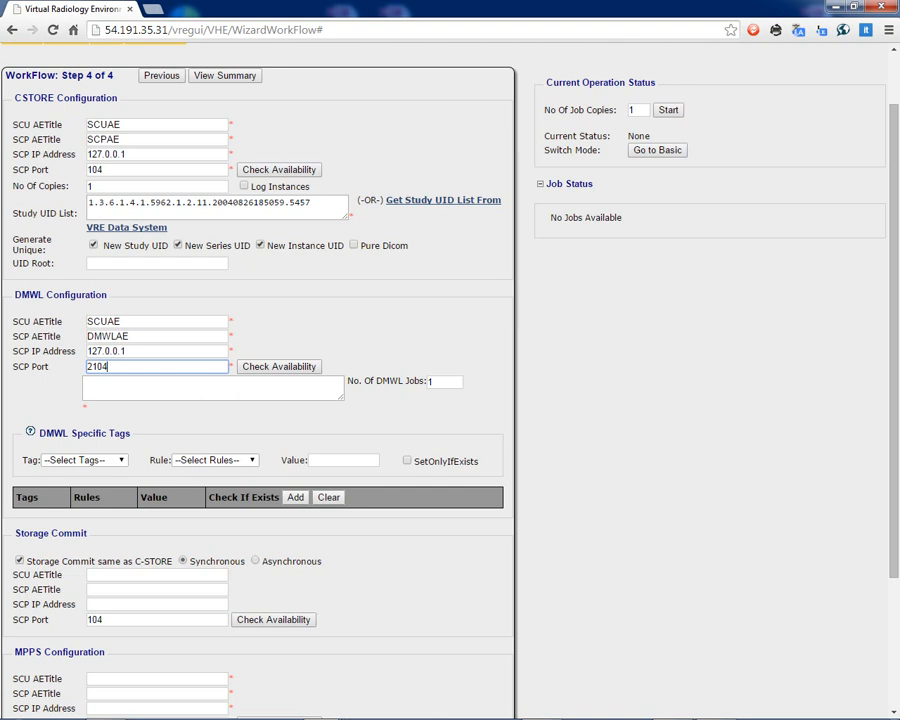
# Add a DMWL specific tag for Patient ID with rule SET_VALUE and value PID.
pyautogui.scroll(-2, 221, 312)
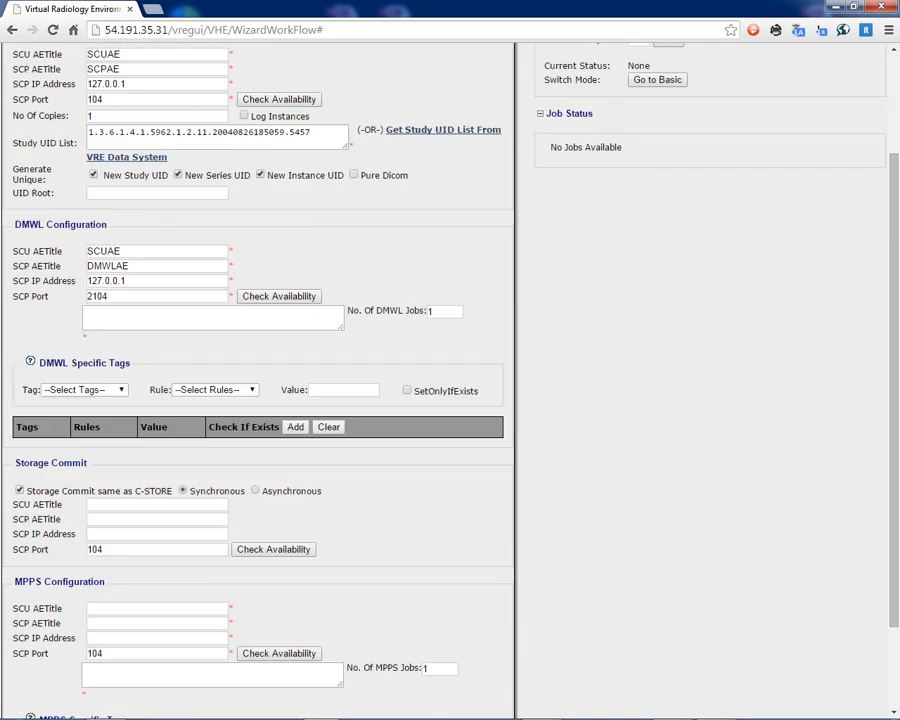
pyautogui.scroll(-3, 221, 263)
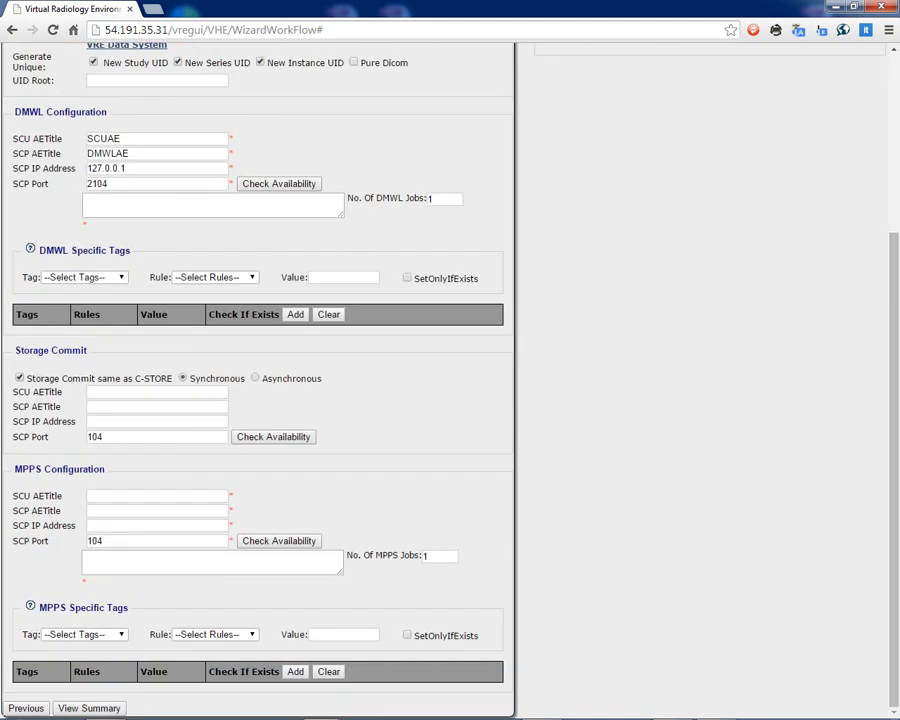
pyautogui.click(84, 277)
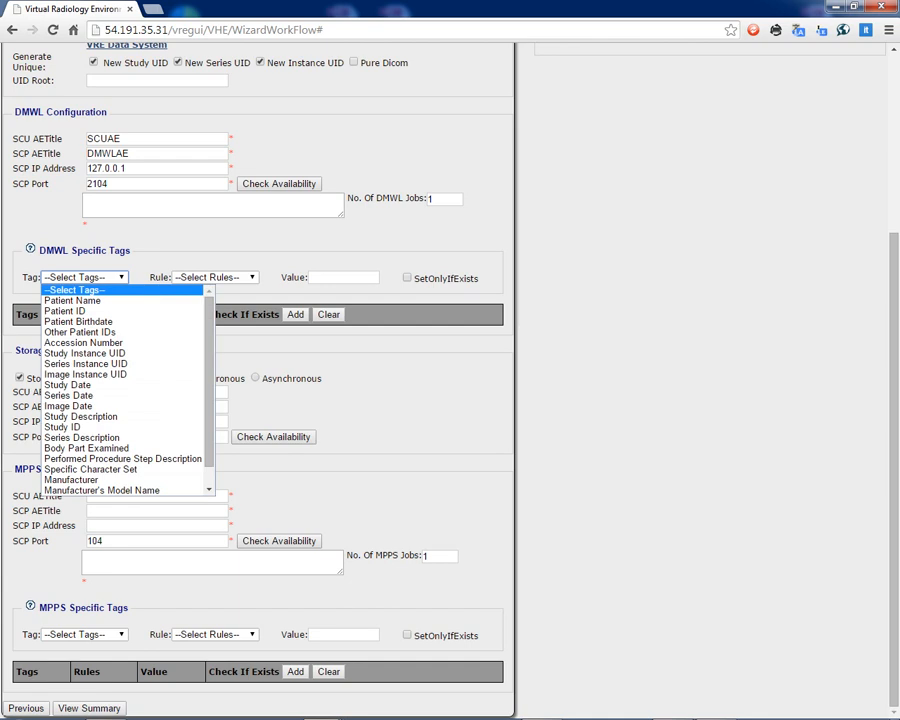
pyautogui.click(84, 277)
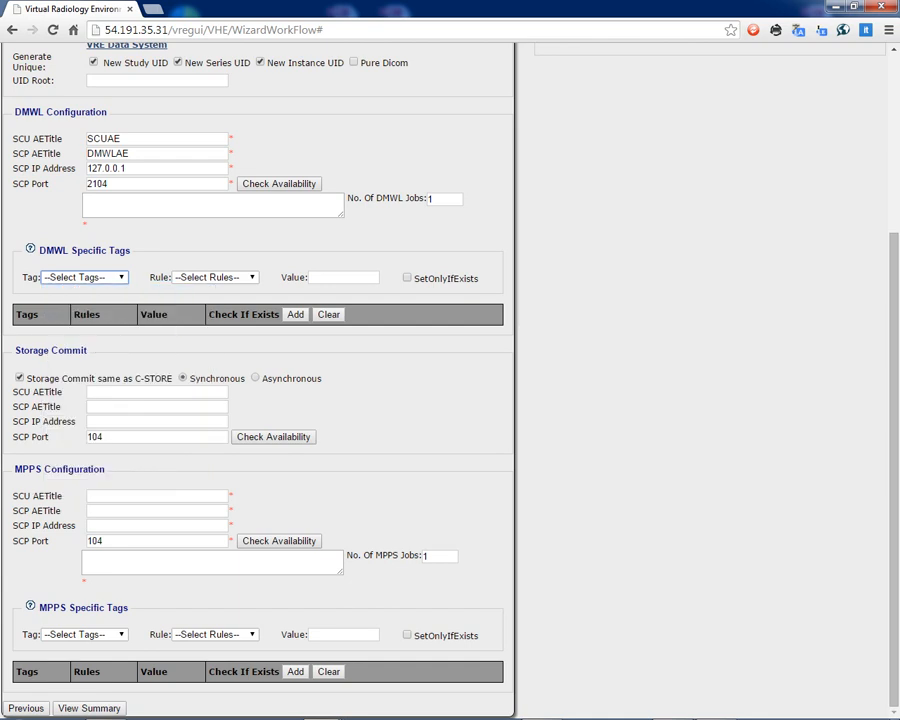
pyautogui.scroll(7, 450, 380)
pyautogui.scroll(-6, 450, 380)
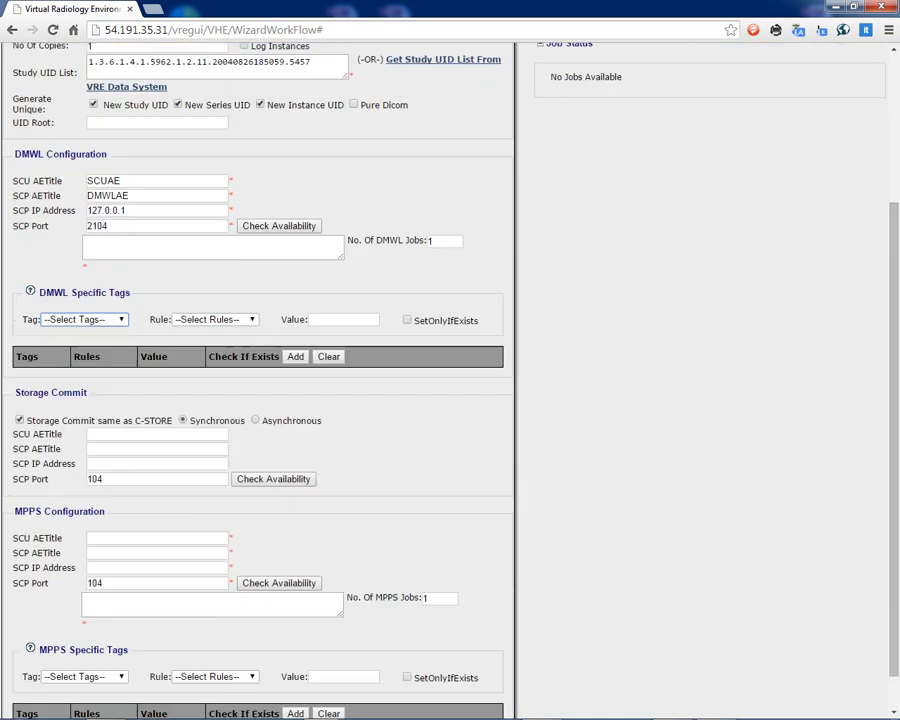
pyautogui.scroll(-1, 450, 380)
pyautogui.click(84, 277)
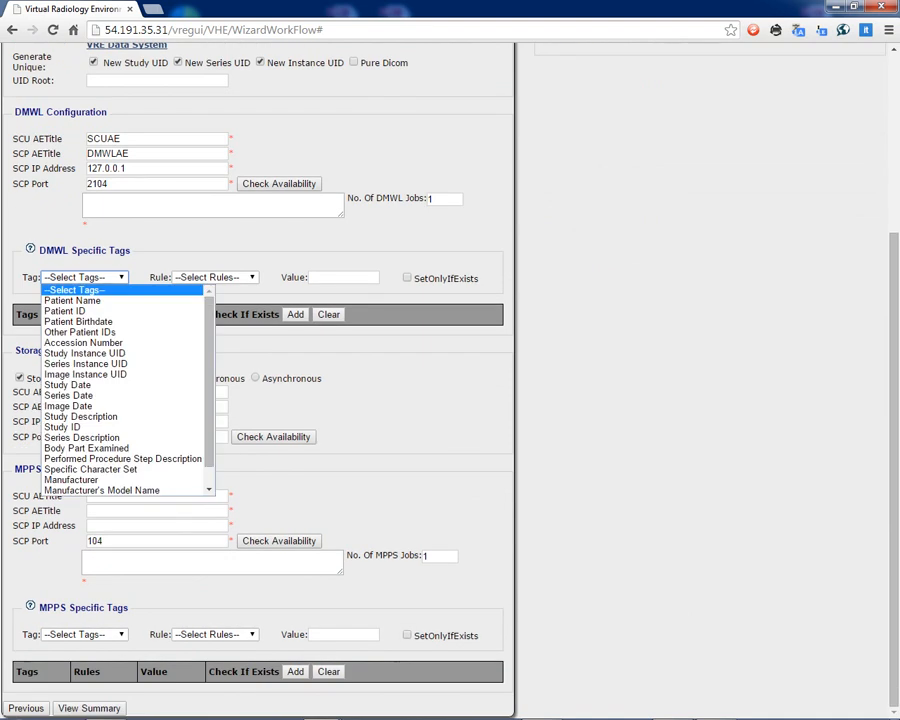
pyautogui.click(66, 311)
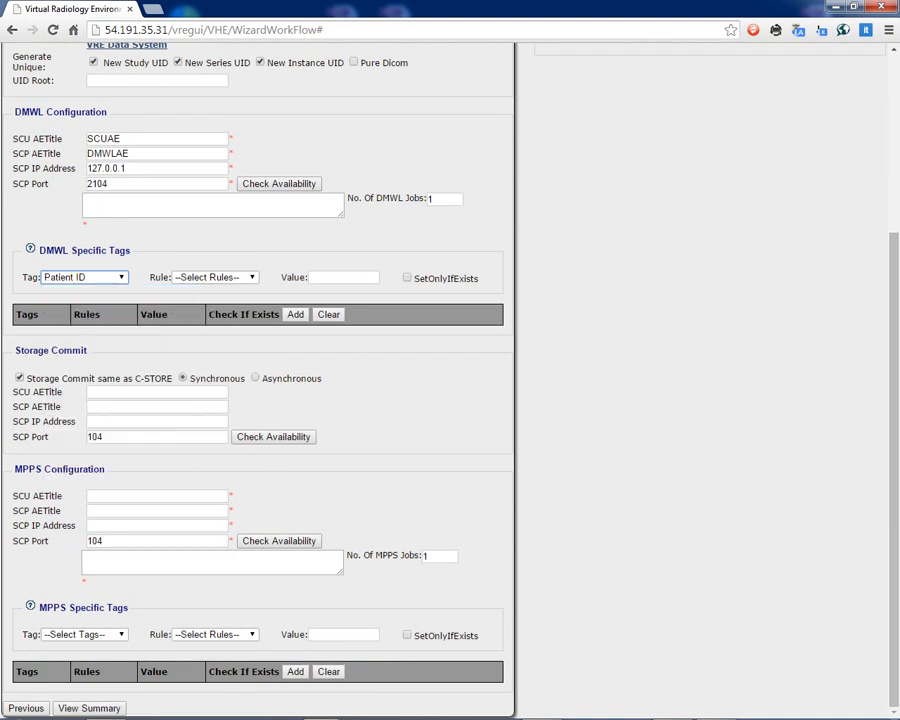
pyautogui.click(215, 277)
pyautogui.click(201, 300)
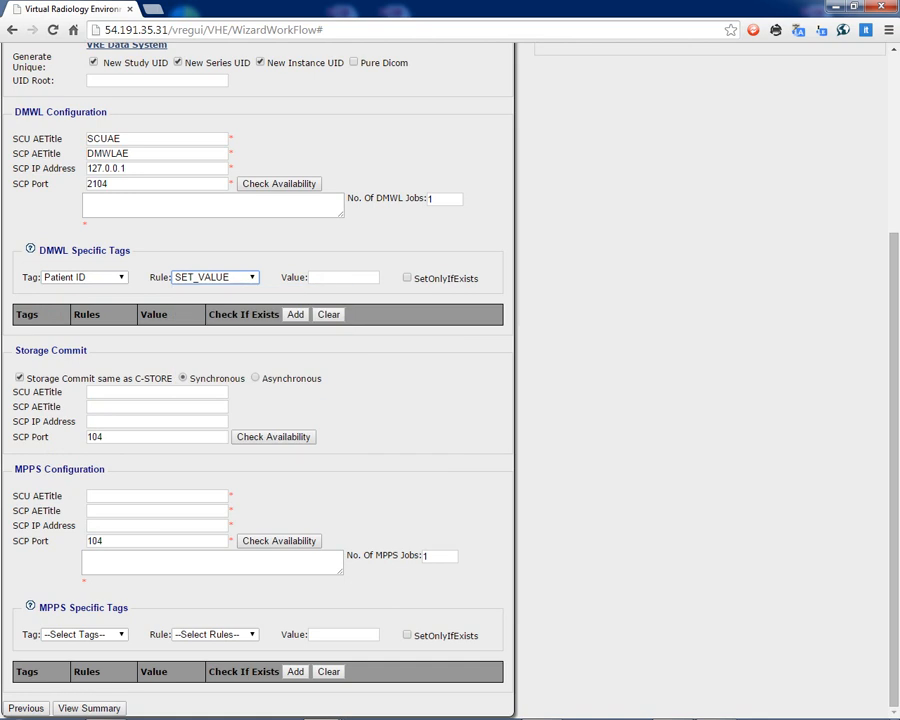
pyautogui.click(321, 279)
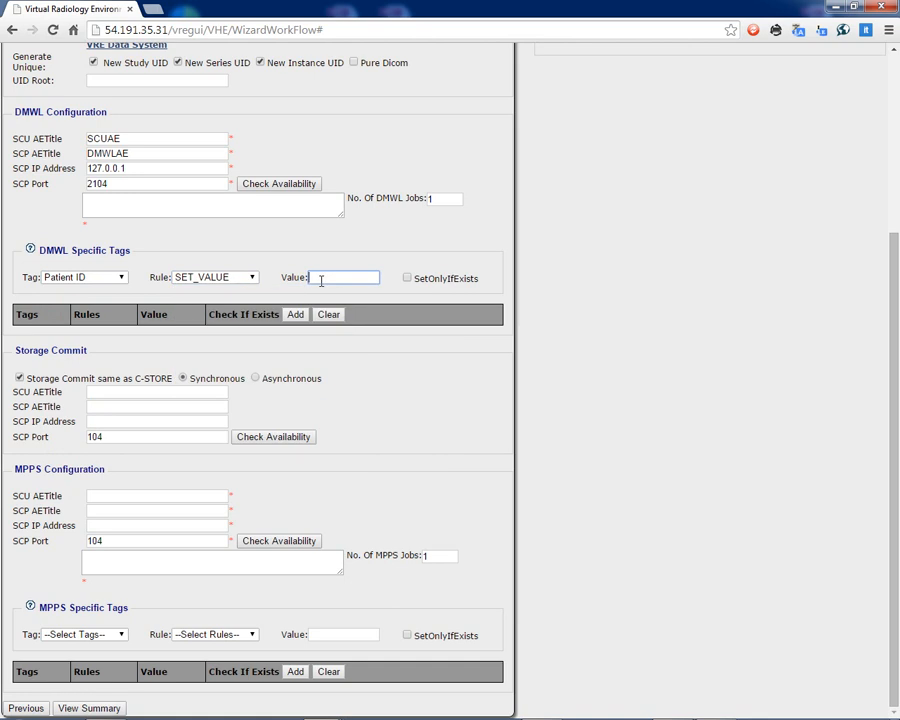
pyautogui.write('PID')
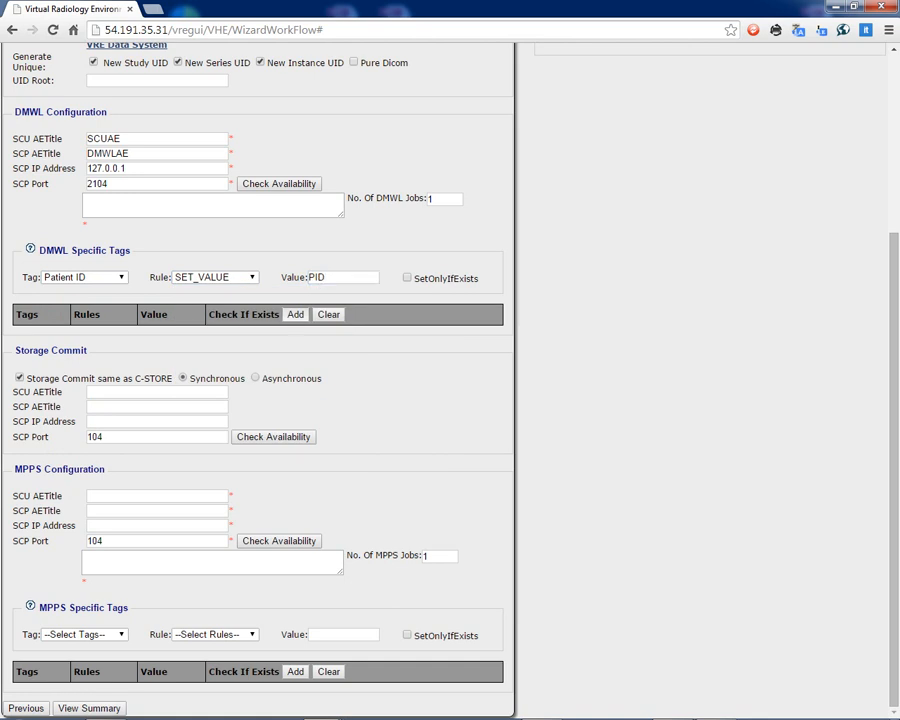
pyautogui.click(295, 314)
# Fill in the Storage Commit settings with SCU AETitle SCUAE, SCP AETitle SCPAE and SCP IP address 127.0.0.1.
pyautogui.scroll(-1, 221, 446)
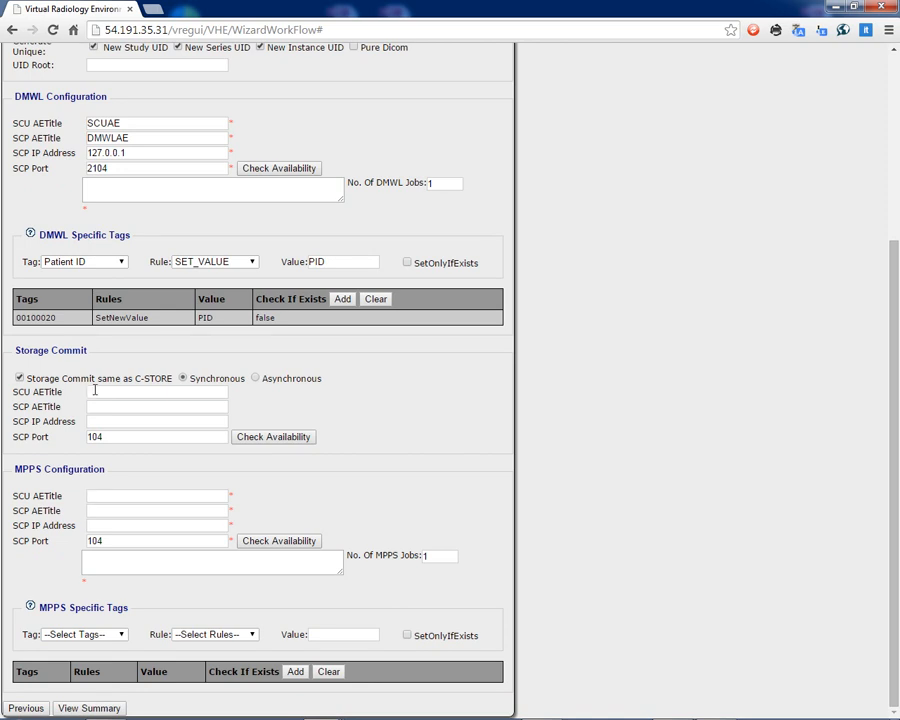
pyautogui.click(94, 391)
pyautogui.write('/')
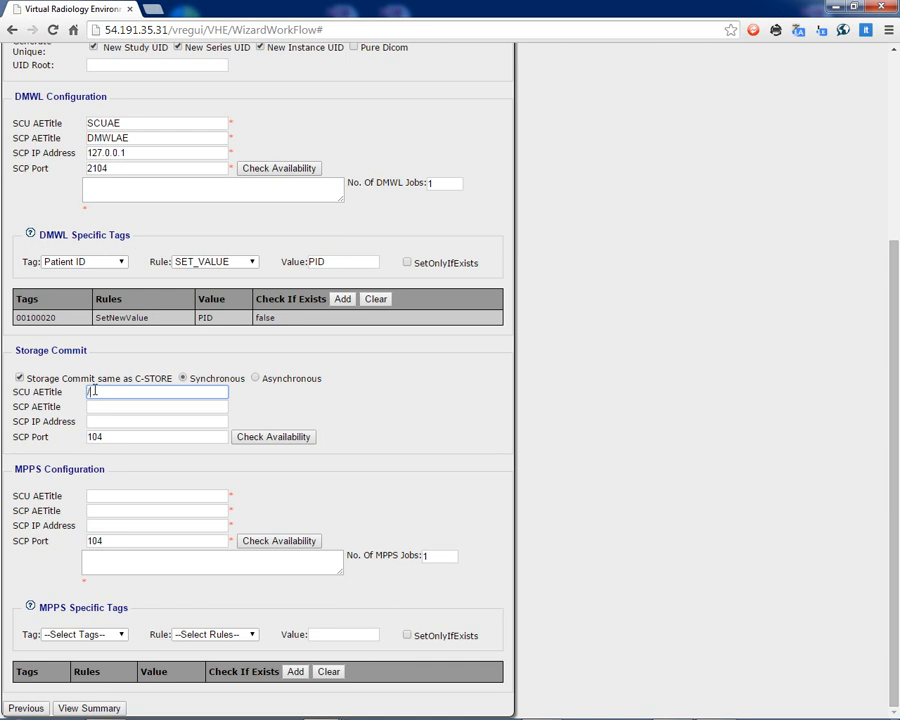
pyautogui.press('BackSpace')
pyautogui.write('SCUAE')
pyautogui.click(98, 406)
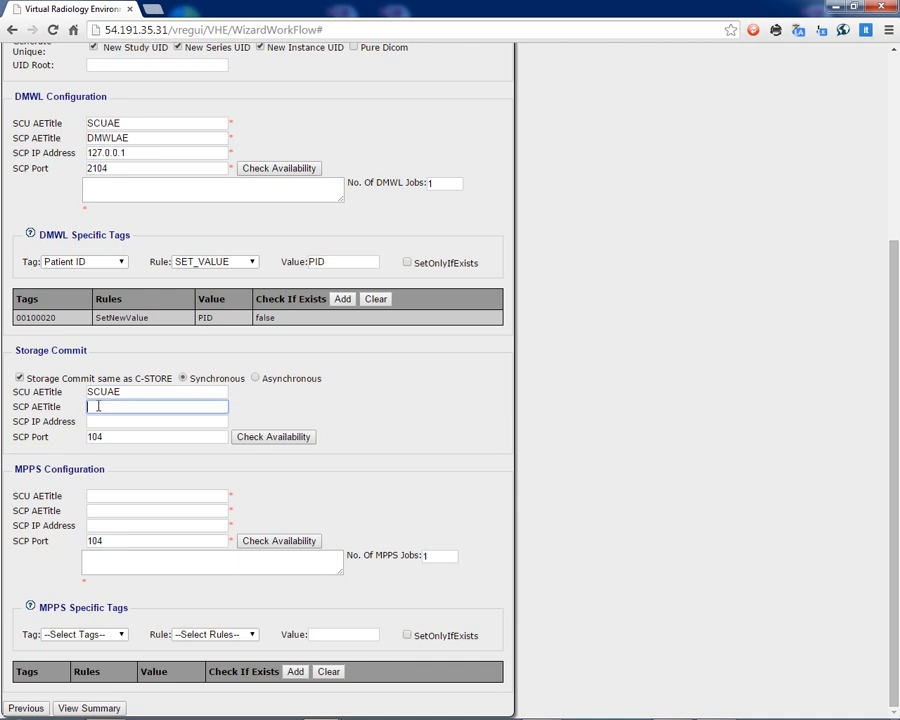
pyautogui.write('SCPAE')
pyautogui.press('Tab')
pyautogui.write('12')
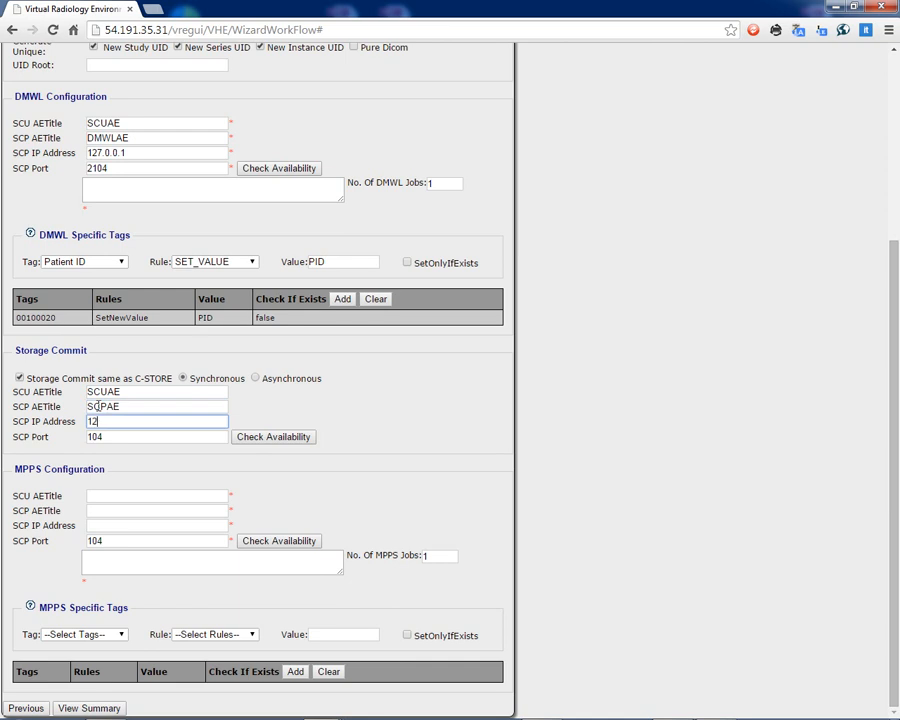
pyautogui.write('7.0.0.1')
# Set the MPPS configuration to SCU AETitle SCUAE, SCP AETitle SCPAE, IP address 127.0.0.1 and port 3104, and display the workflow summary.
pyautogui.click(104, 495)
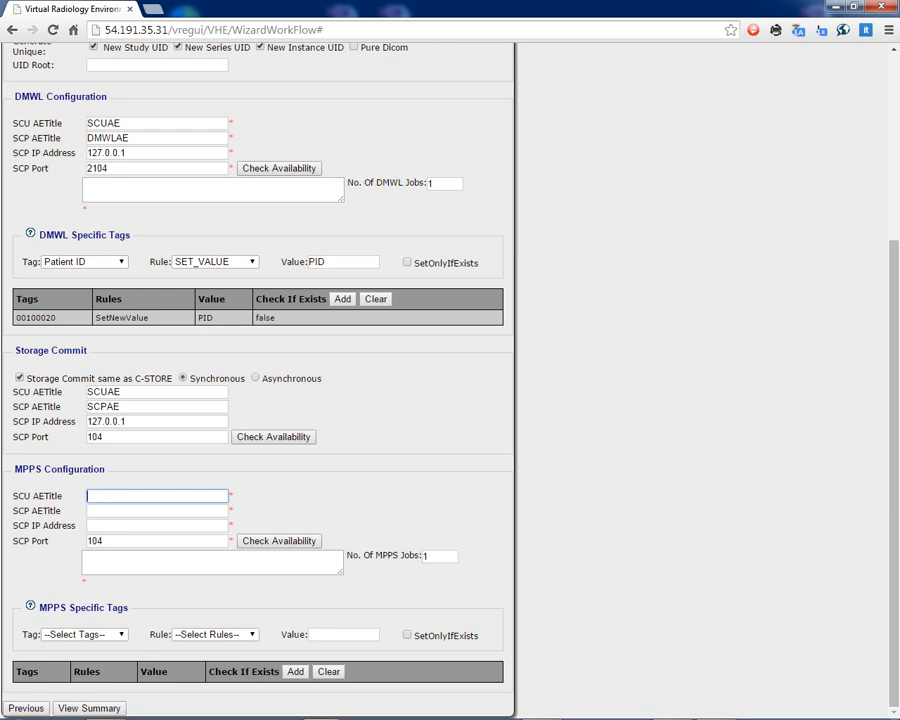
pyautogui.write('SCUAE')
pyautogui.press('Tab')
pyautogui.write('SCP')
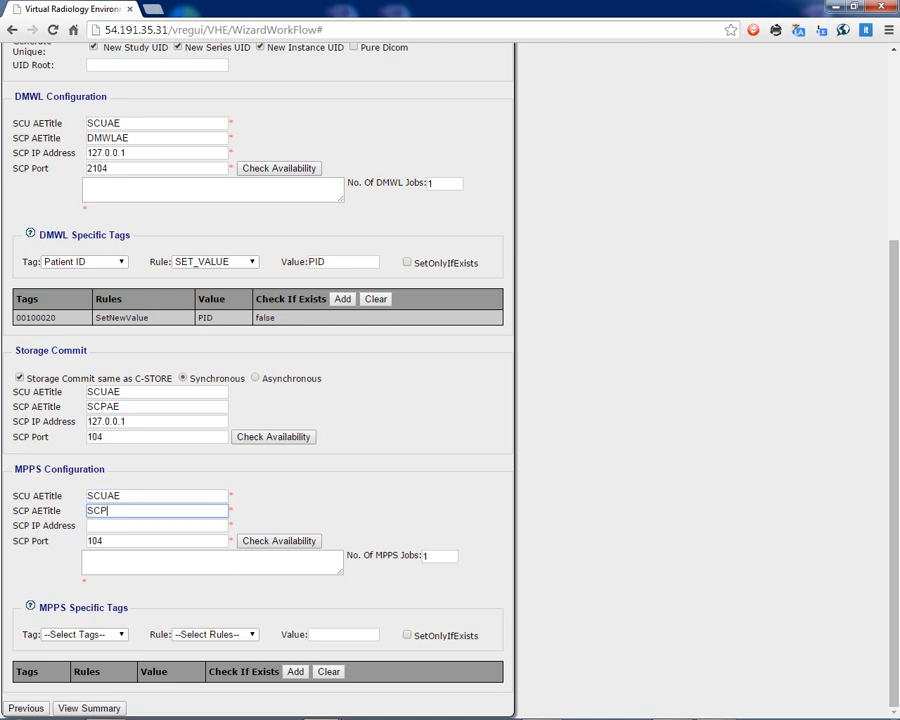
pyautogui.write('AE')
pyautogui.press('Tab')
pyautogui.write('1')
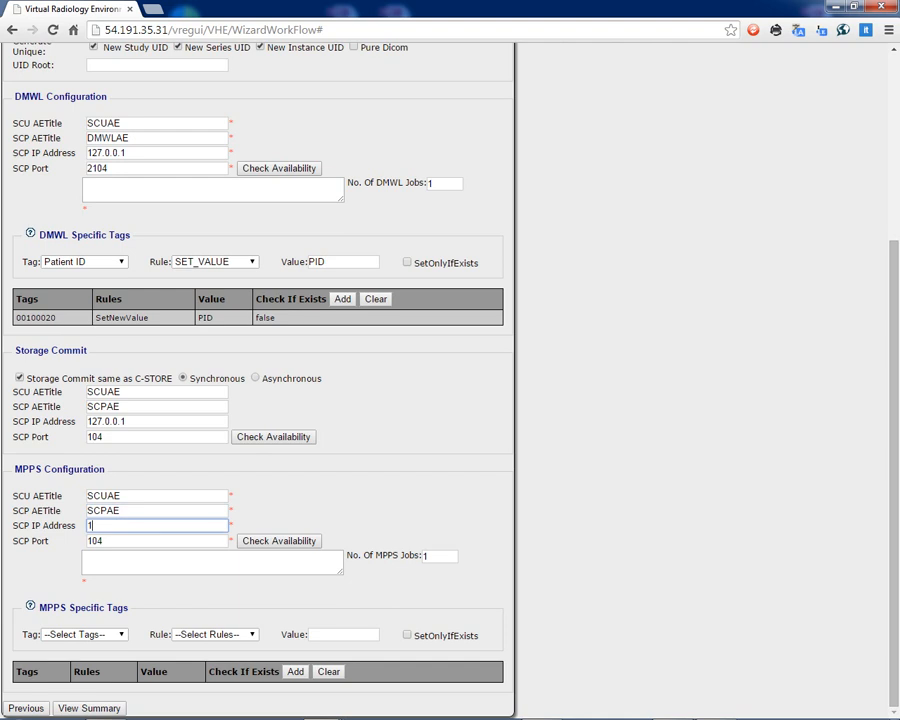
pyautogui.write('27.0.0.1')
pyautogui.press('Tab')
pyautogui.write('2')
pyautogui.write('104')
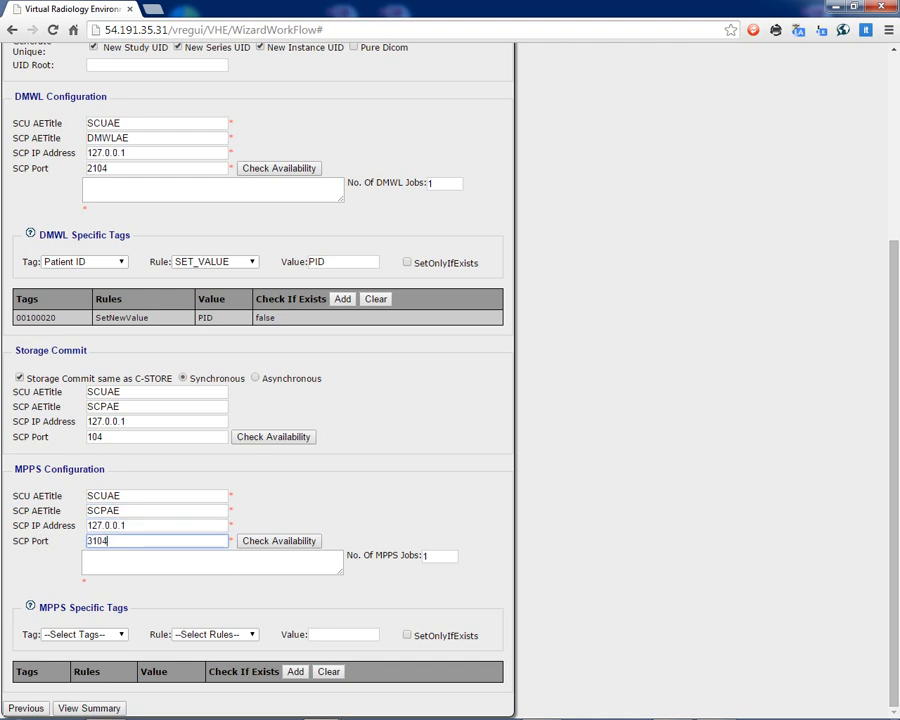
pyautogui.press('Tab')
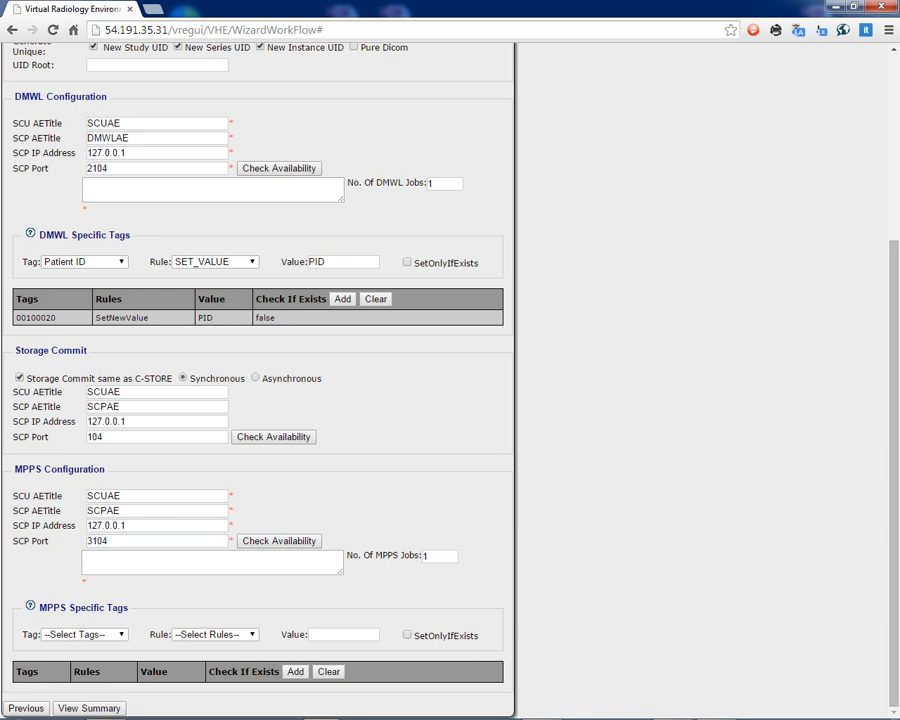
pyautogui.click(89, 708)
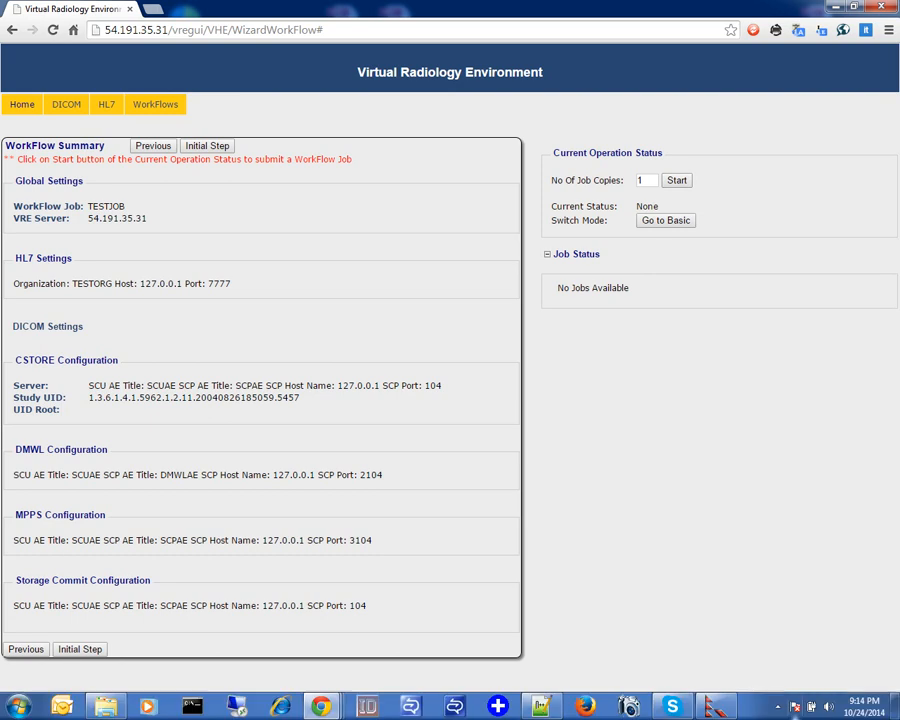
pyautogui.click(777, 706)
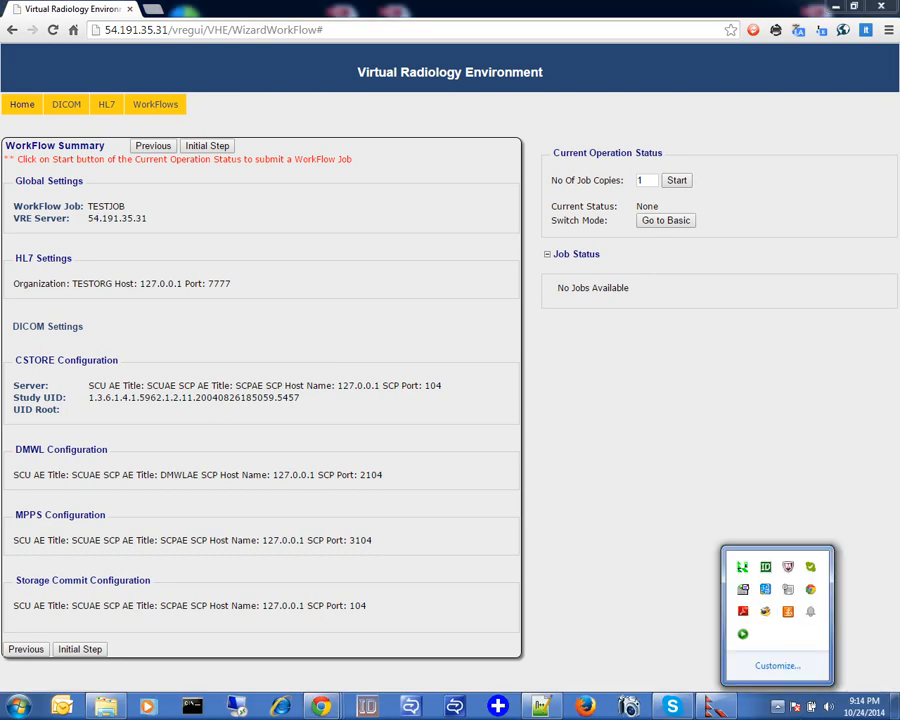
pyautogui.rightClick(742, 633)
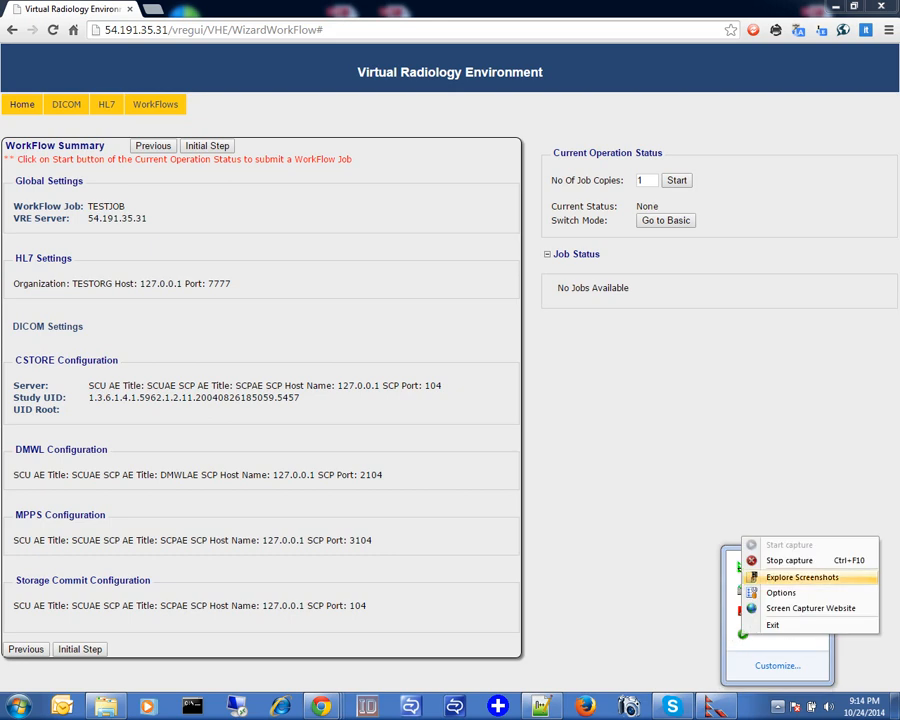